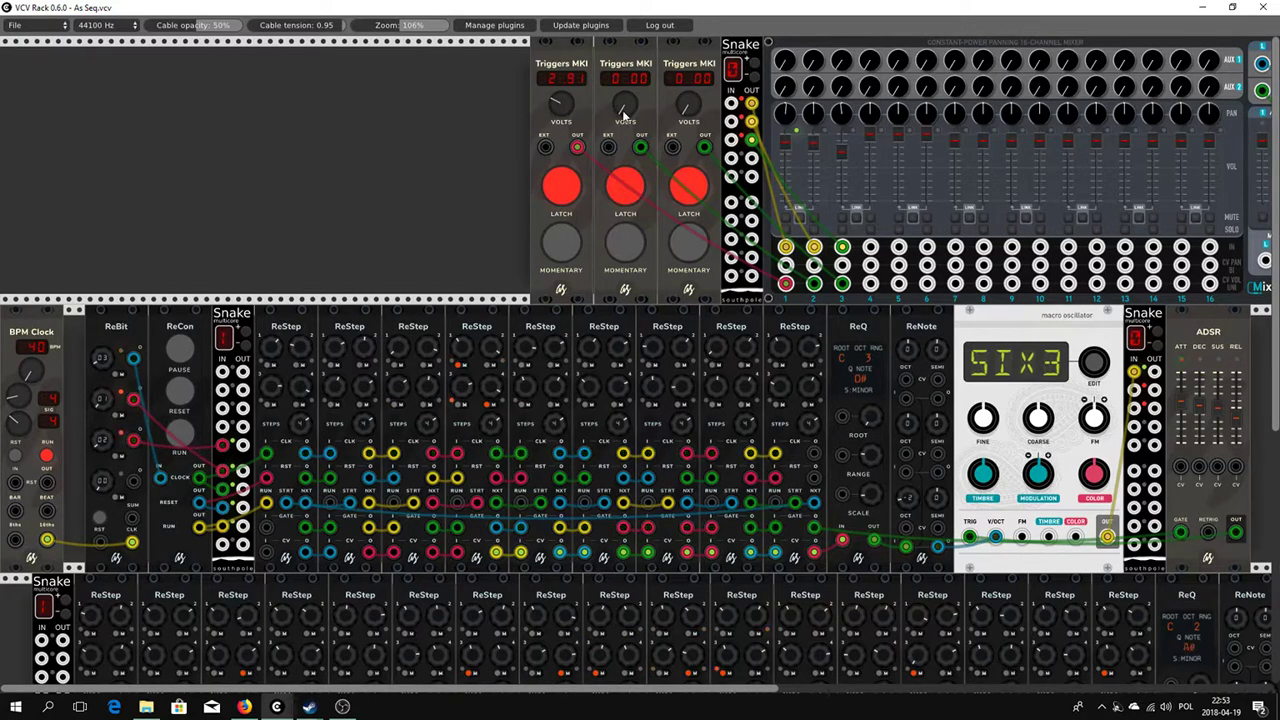
Raise the voltage of the second Triggers MKI module to 2.20
left_click_drag(624, 116, 624, 88)
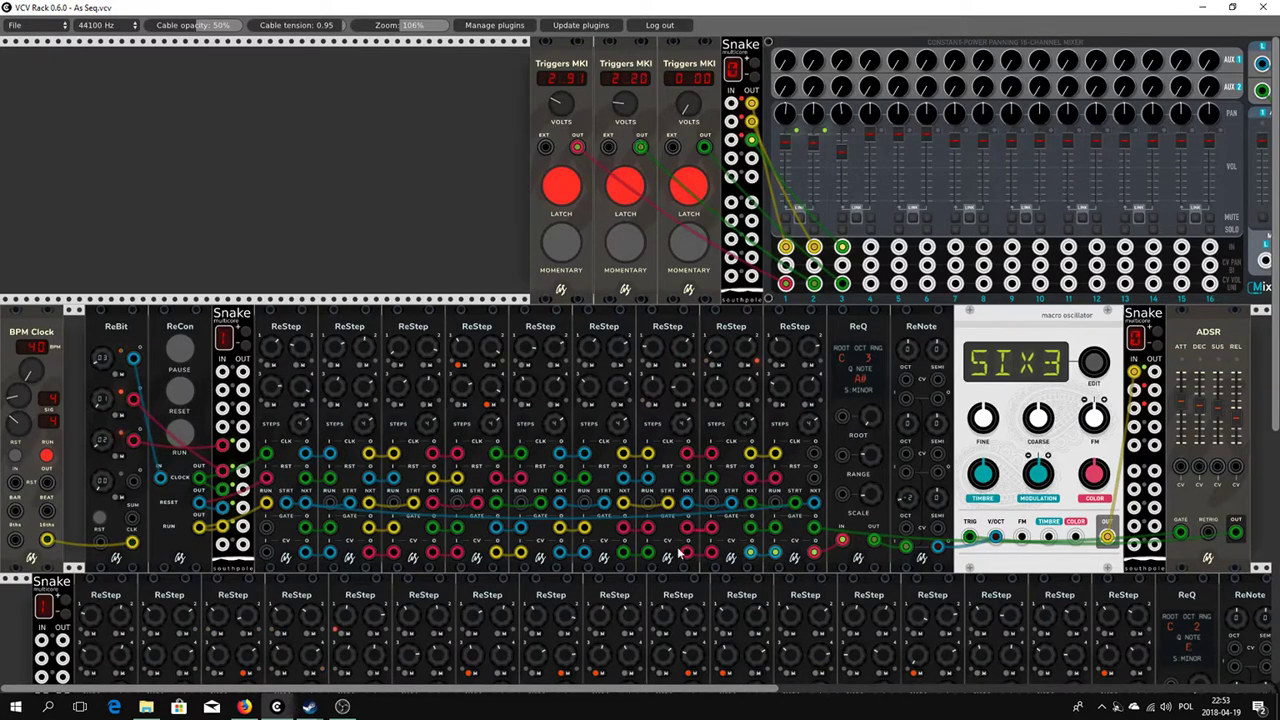
Look over the ReStep sequencer rows and their macro oscillators, from the upper voices to the SUB voice in the lowest row
left_click_drag(757, 690, 964, 689)
scroll(800, 600, "down", 4)
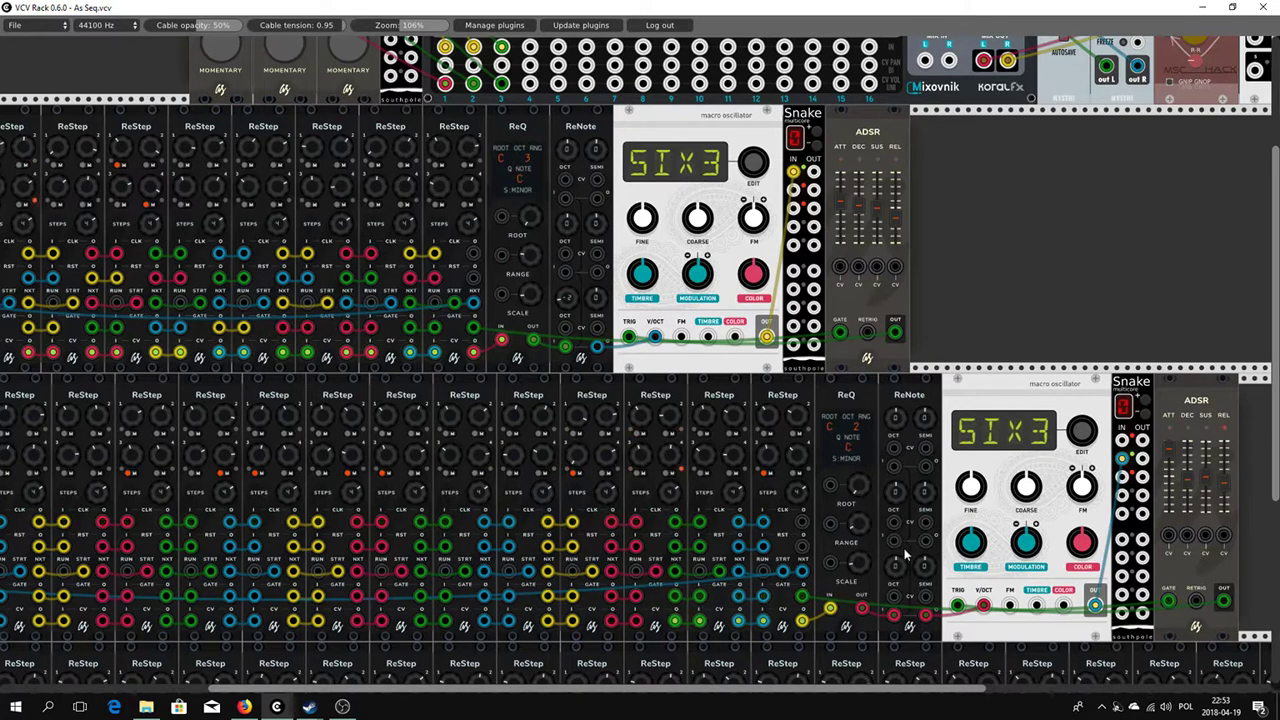
scroll(905, 555, "down", 4)
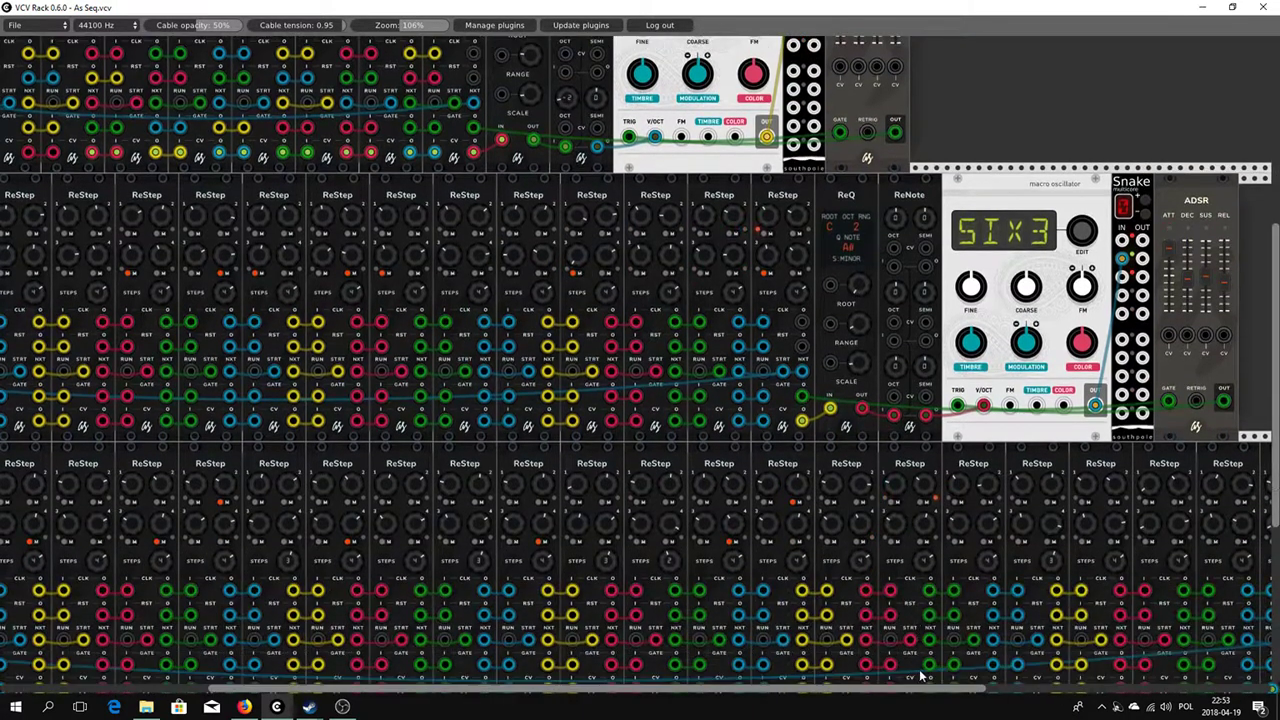
scroll(922, 678, "down", 1)
scroll(948, 690, "right", 1)
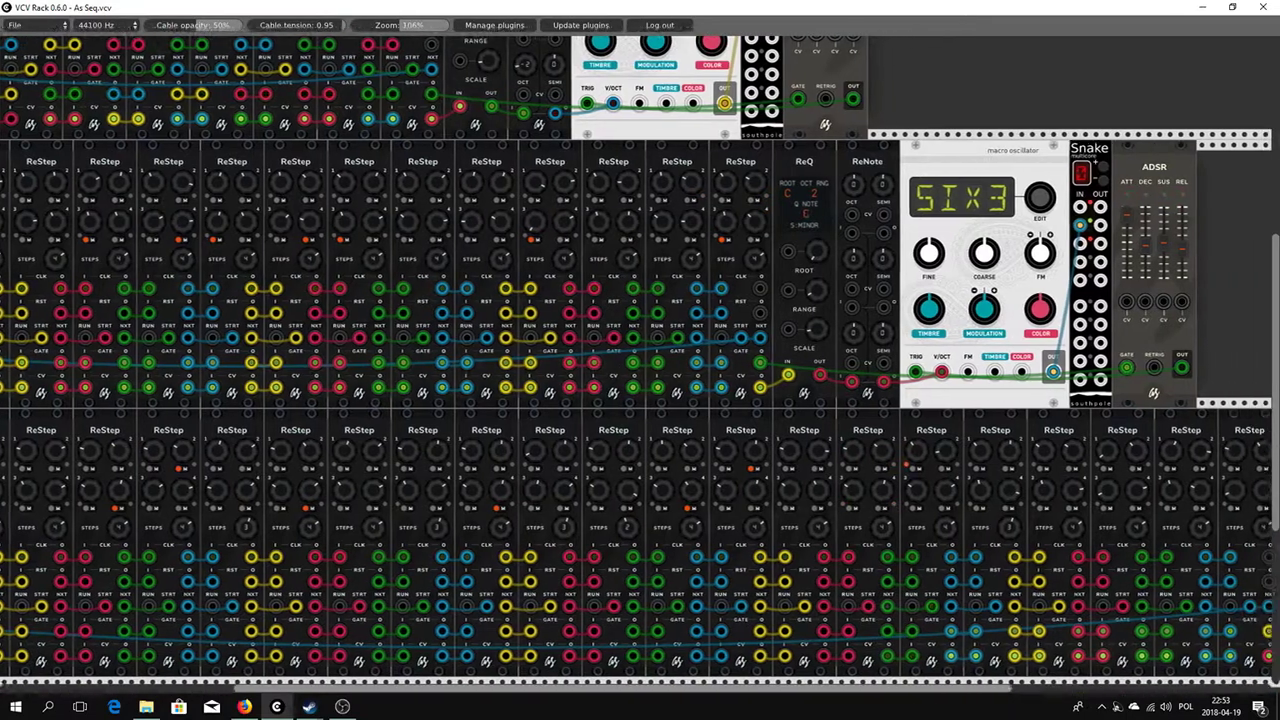
scroll(946, 688, "right", 7)
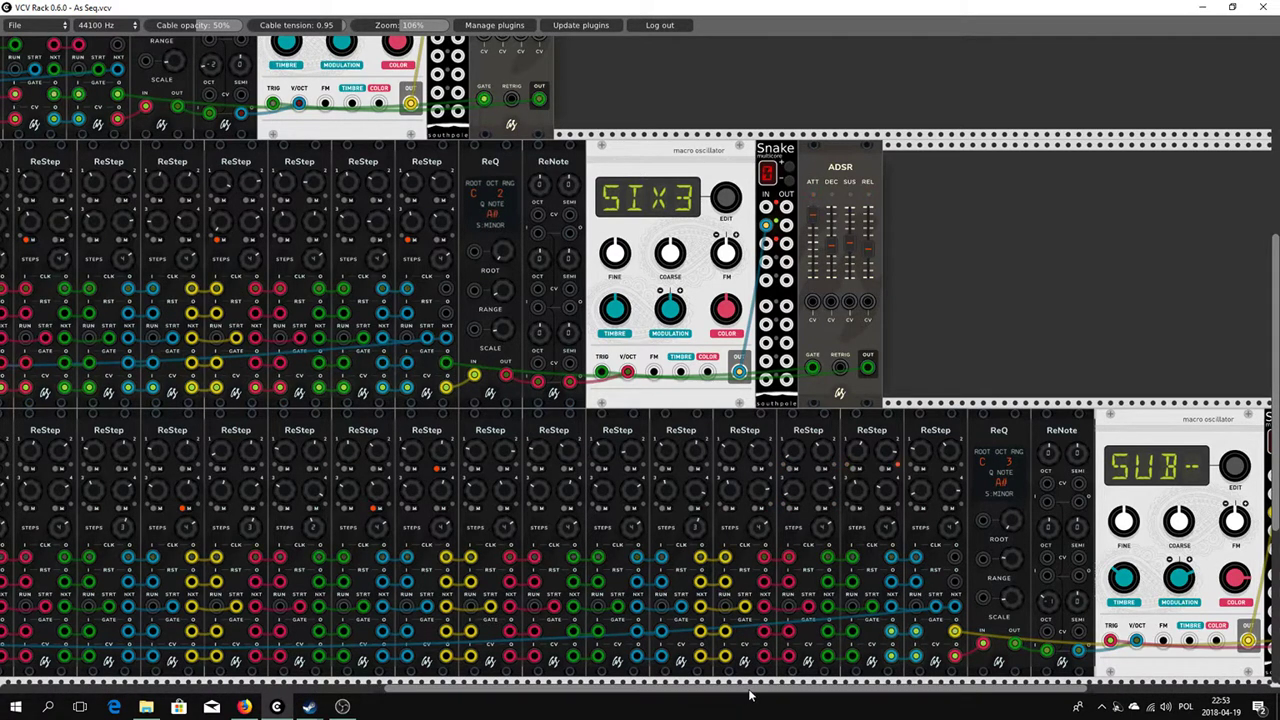
scroll(700, 540, "left", 10)
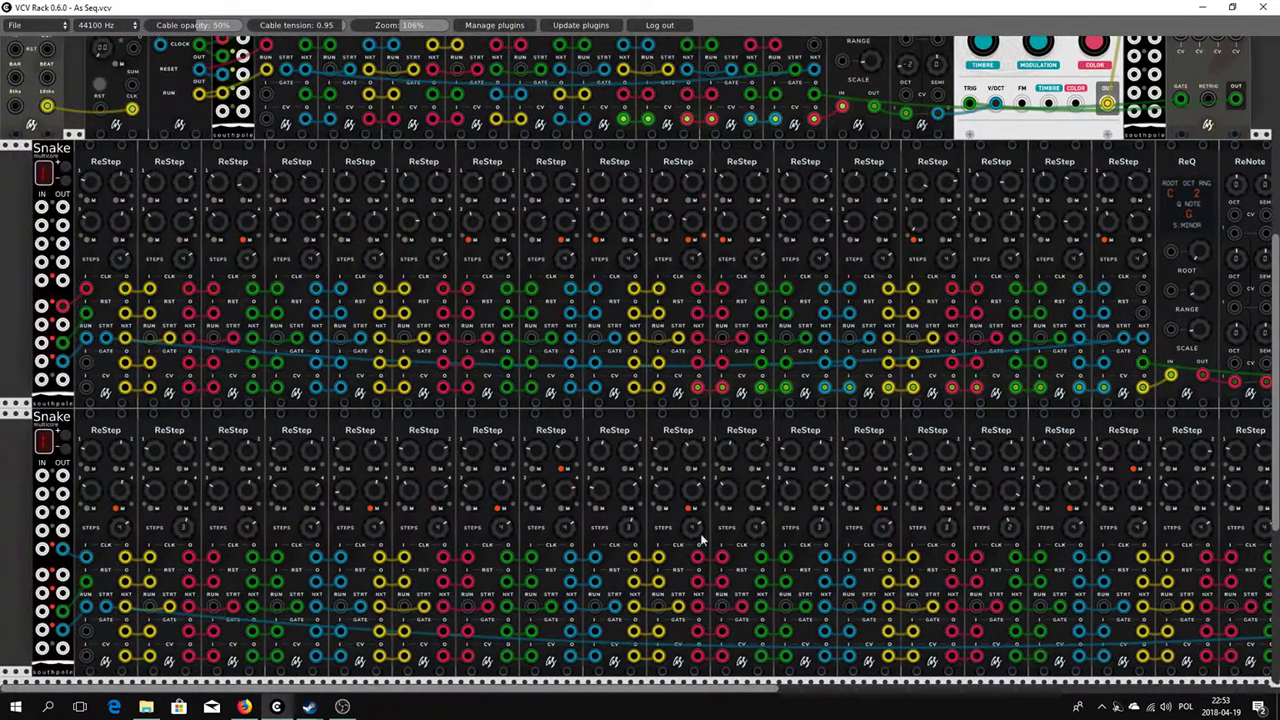
scroll(700, 540, "up", 8)
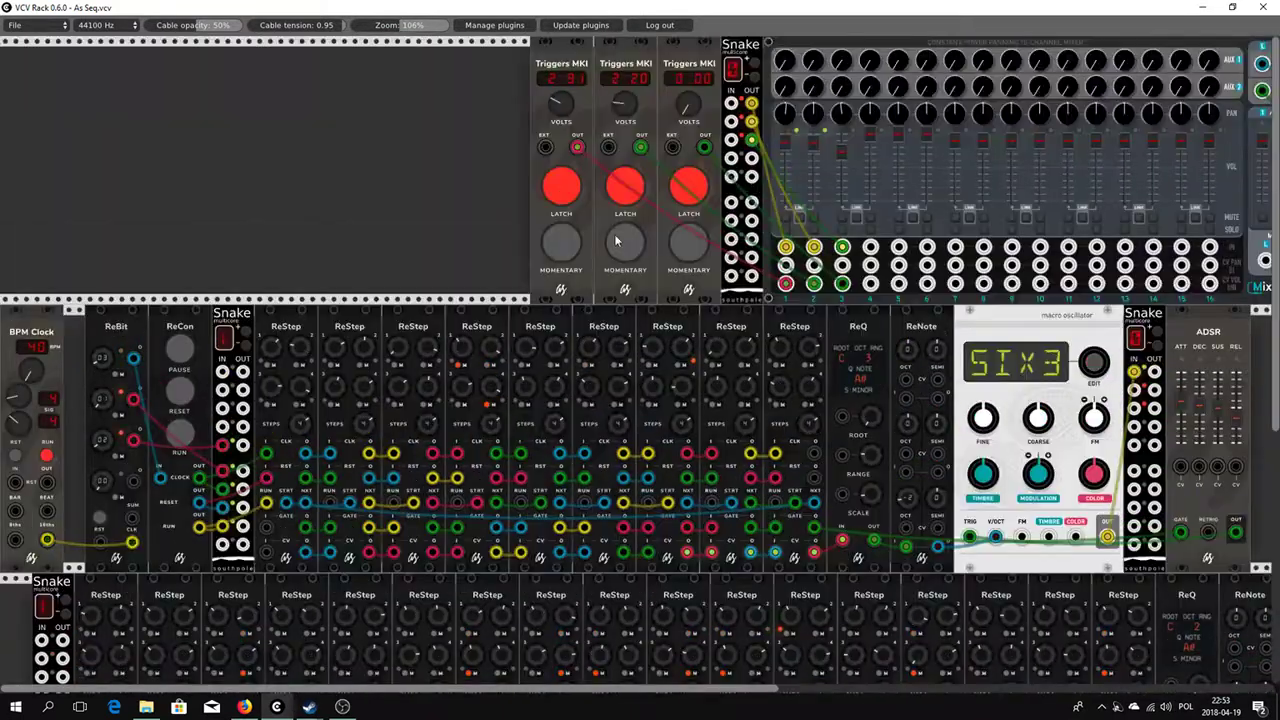
Bring in the third voice by raising its Triggers MKI voltage to 1.57
left_click_drag(688, 120, 688, 83)
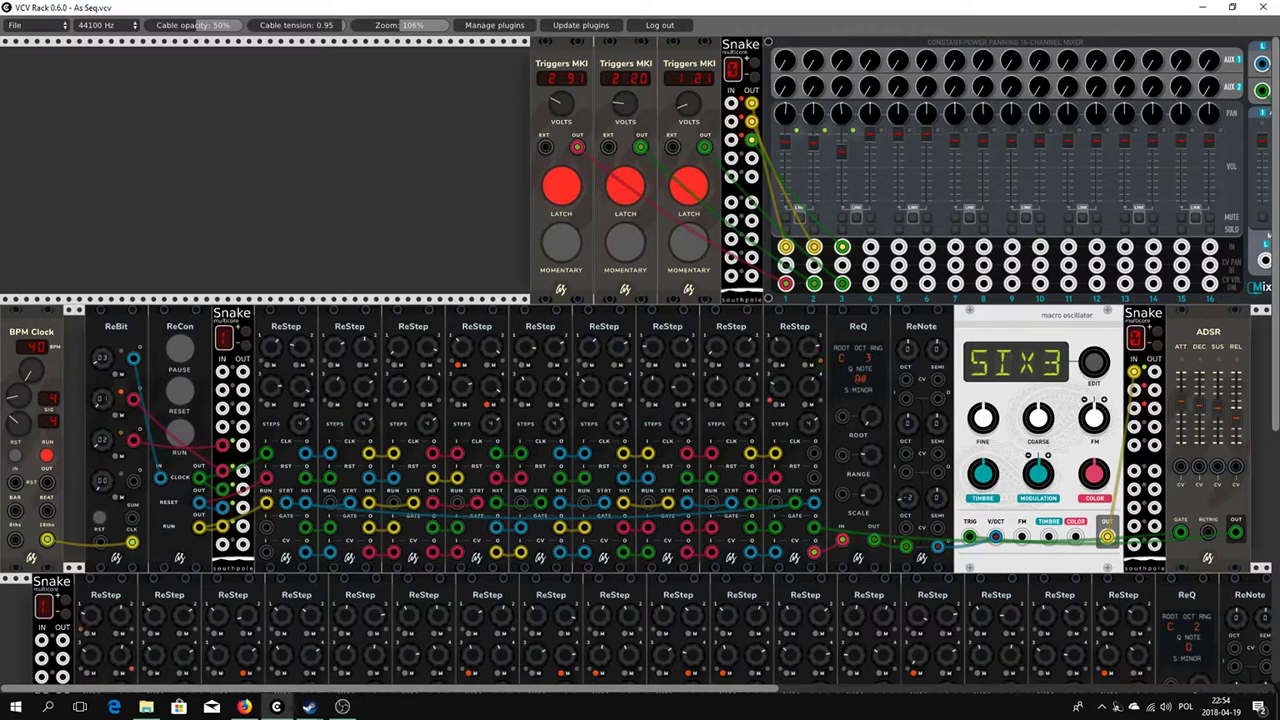
left_click_drag(688, 103, 686, 120)
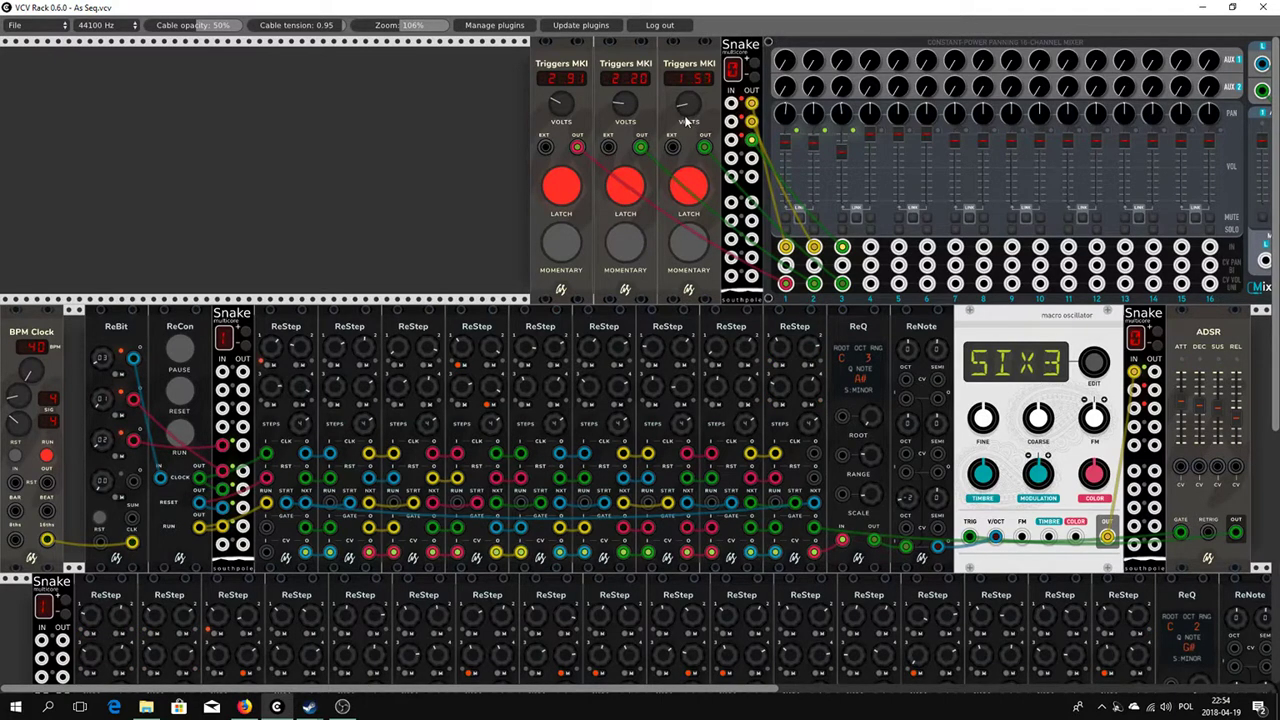
Examine the running steps in the lower ReStep rows and the quantizer and oscillator at the end of each row
scroll(664, 318, "down", 5)
scroll(474, 404, "down", 2)
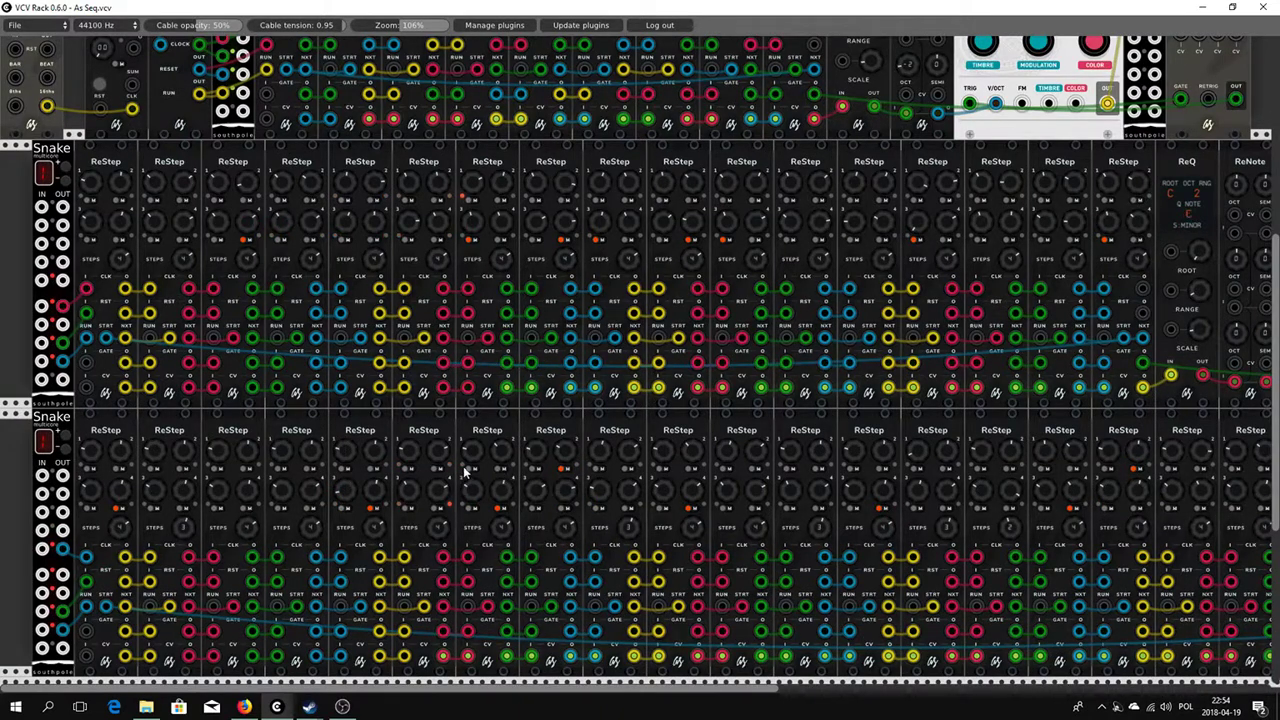
scroll(517, 451, "up", 5)
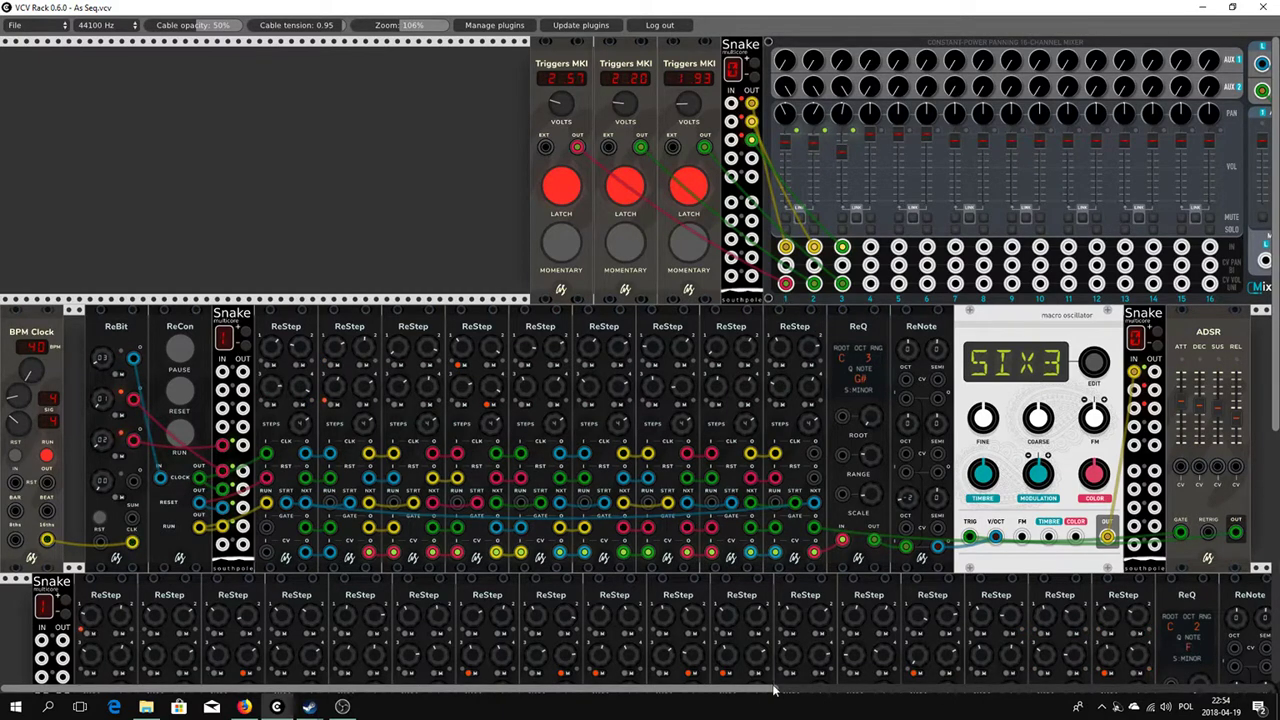
left_click_drag(762, 690, 925, 690)
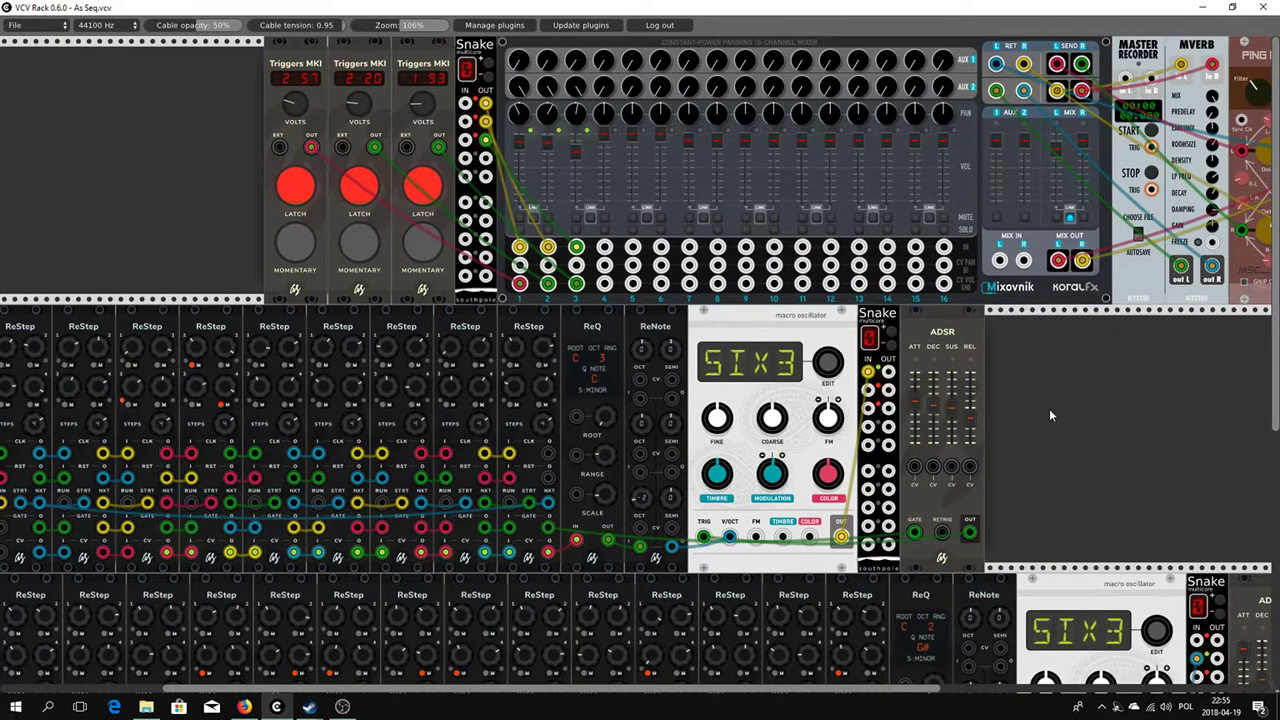
scroll(1049, 417, "down", 8)
scroll(975, 458, "down", 4)
scroll(965, 458, "up", 4)
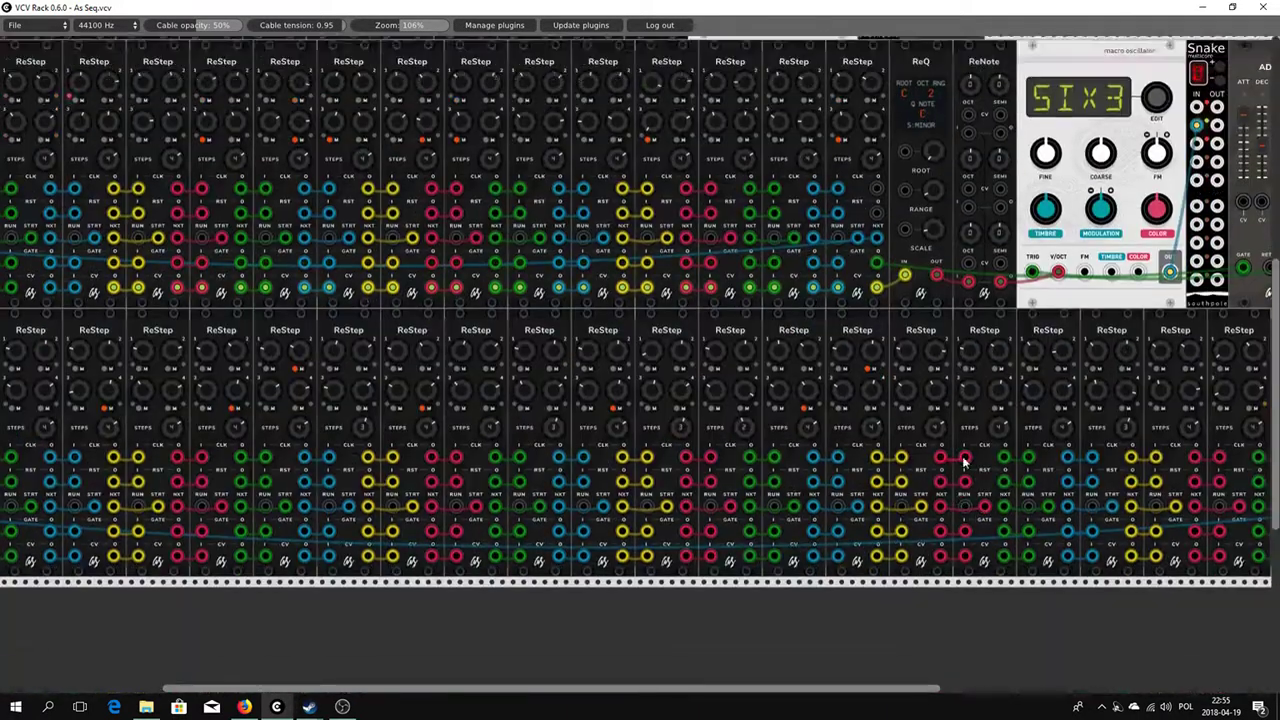
scroll(985, 600, "down", 4)
left_click_drag(900, 688, 1100, 688)
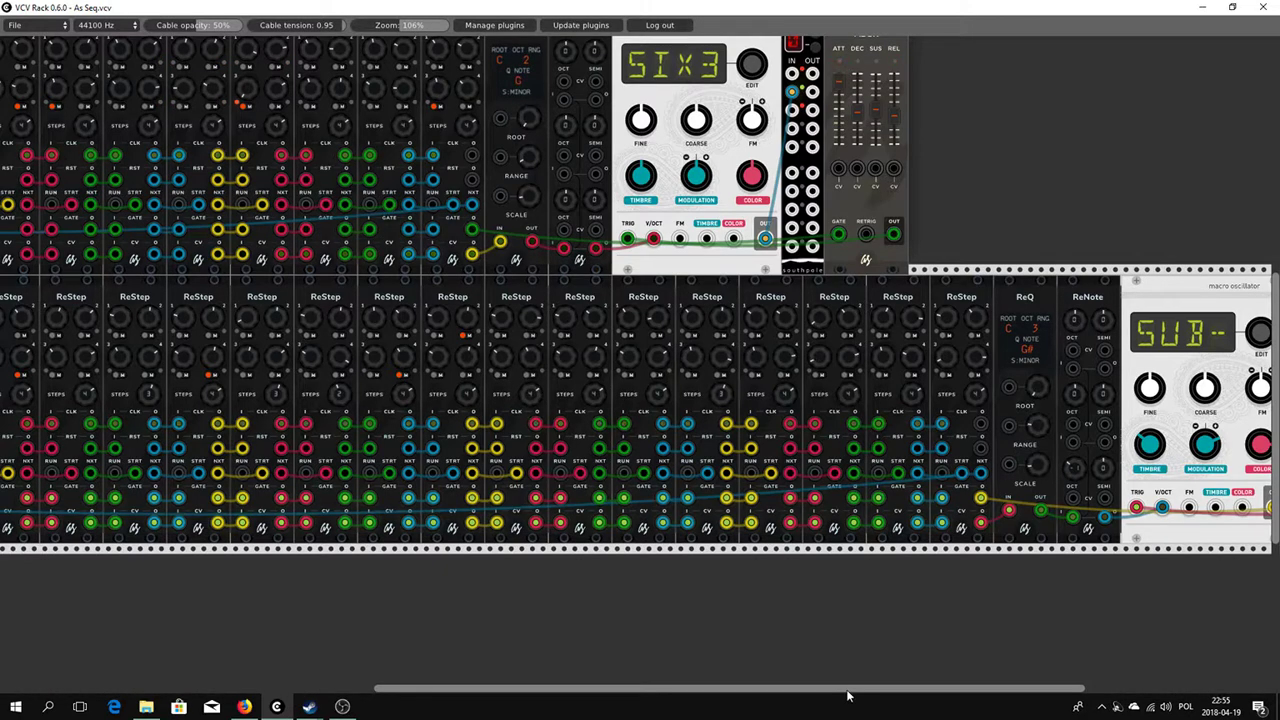
scroll(846, 689, "left", 3)
scroll(834, 658, "up", 10)
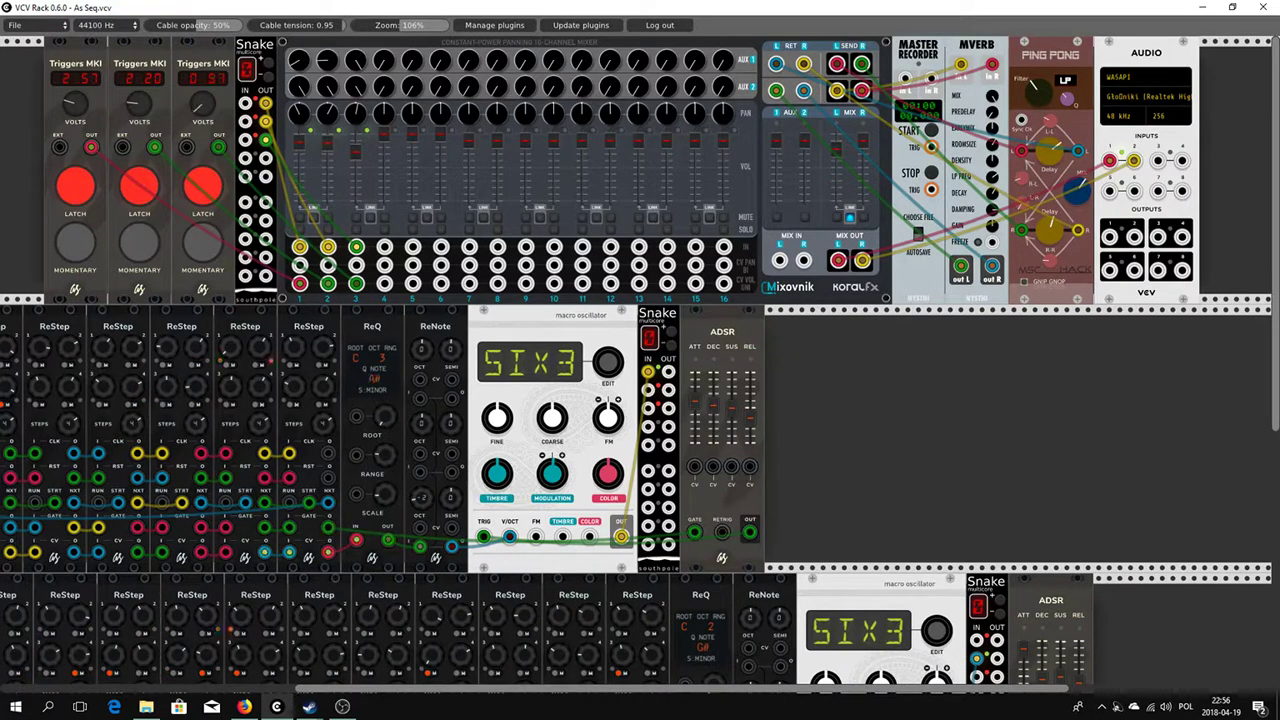
Silence the third voice by unlatching its Triggers MKI module, check the lower rows, and latch it again with the voltage at 1.17
left_click(216, 198)
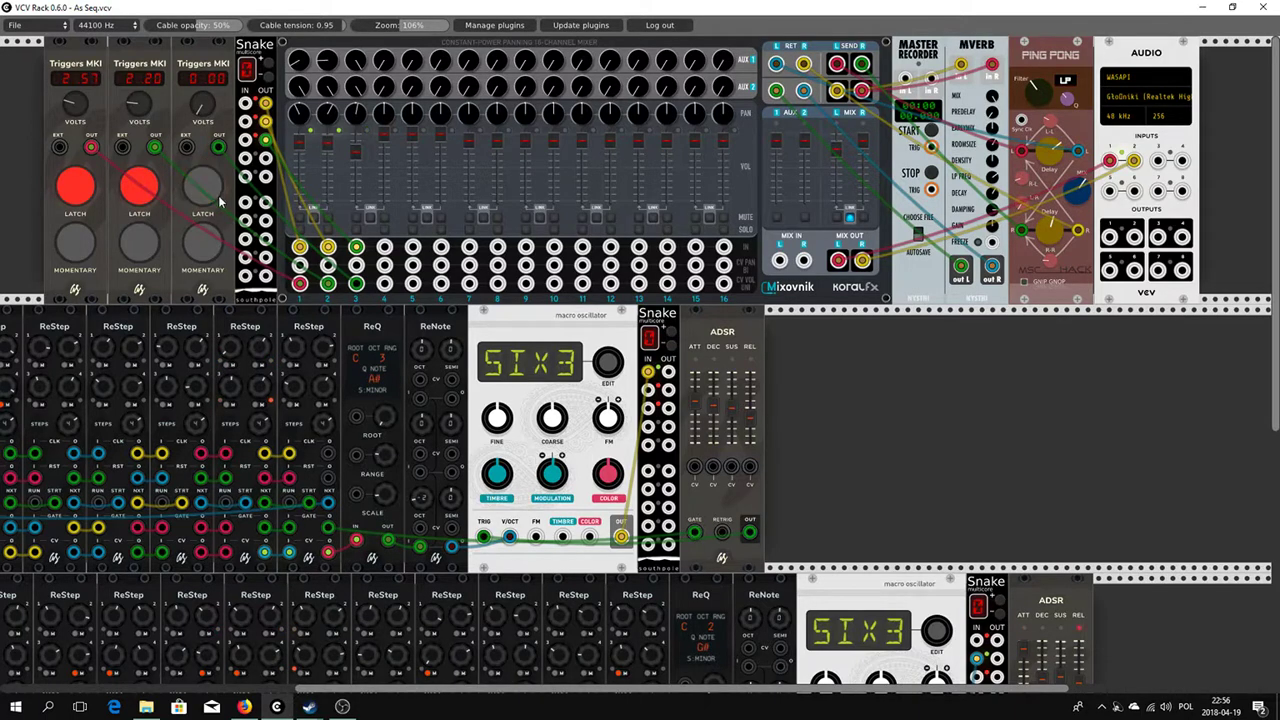
scroll(500, 380, "down", 5)
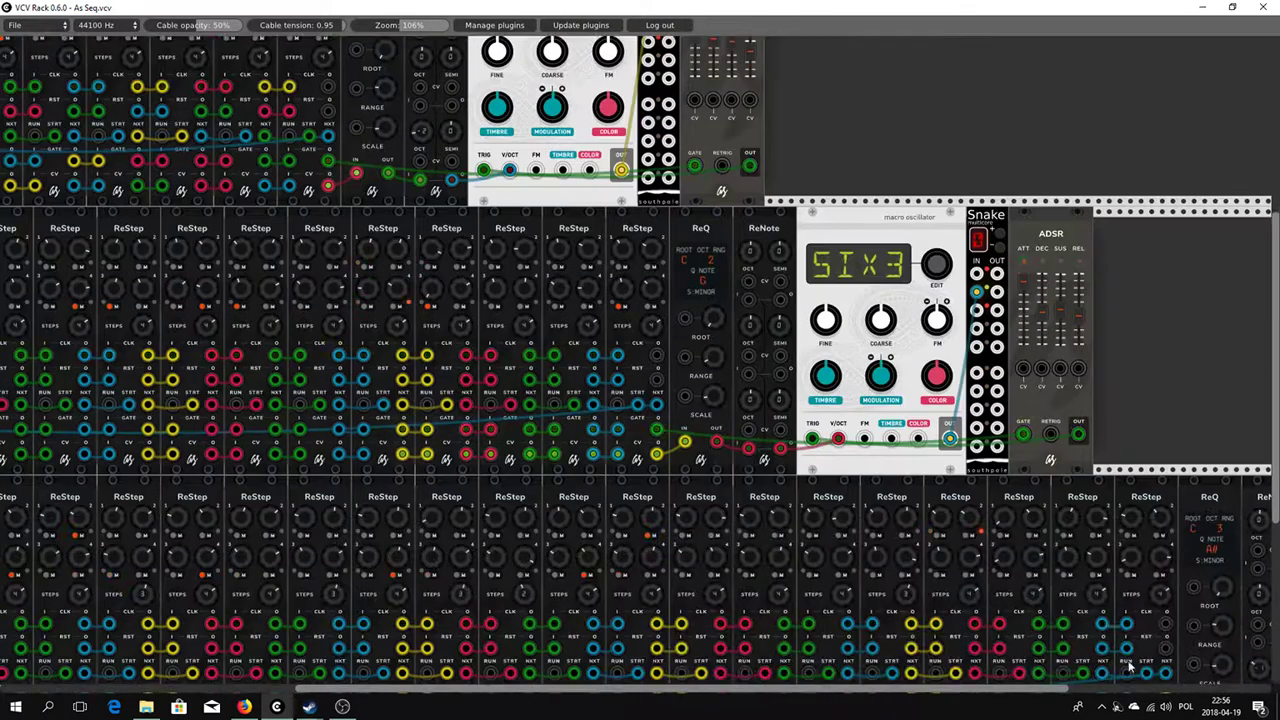
scroll(1128, 668, "right", 2)
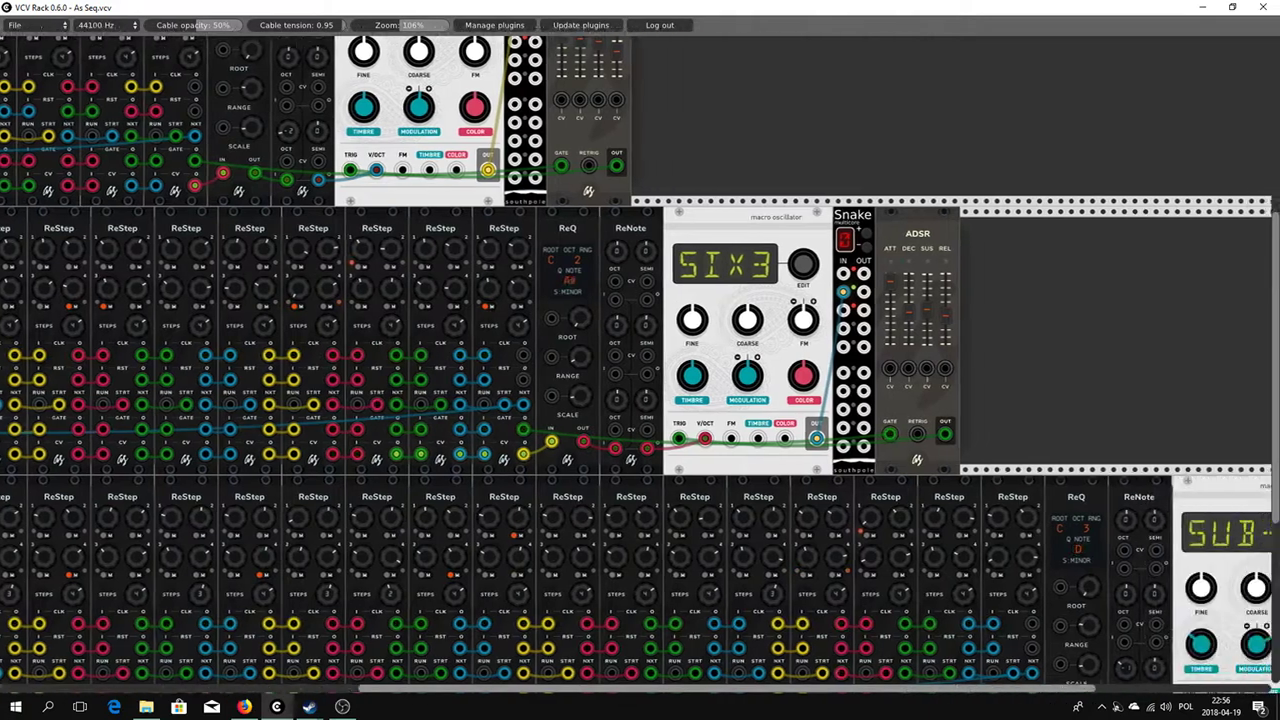
scroll(640, 380, "right", 1)
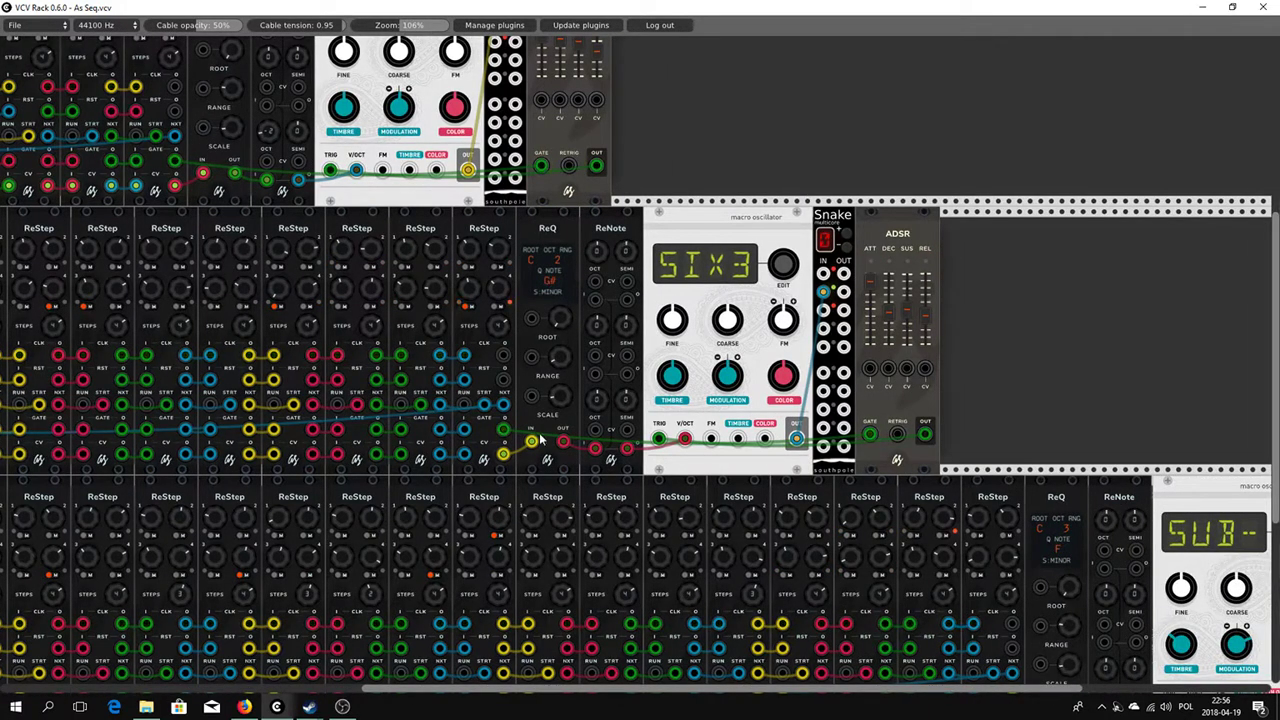
scroll(540, 440, "up", 5)
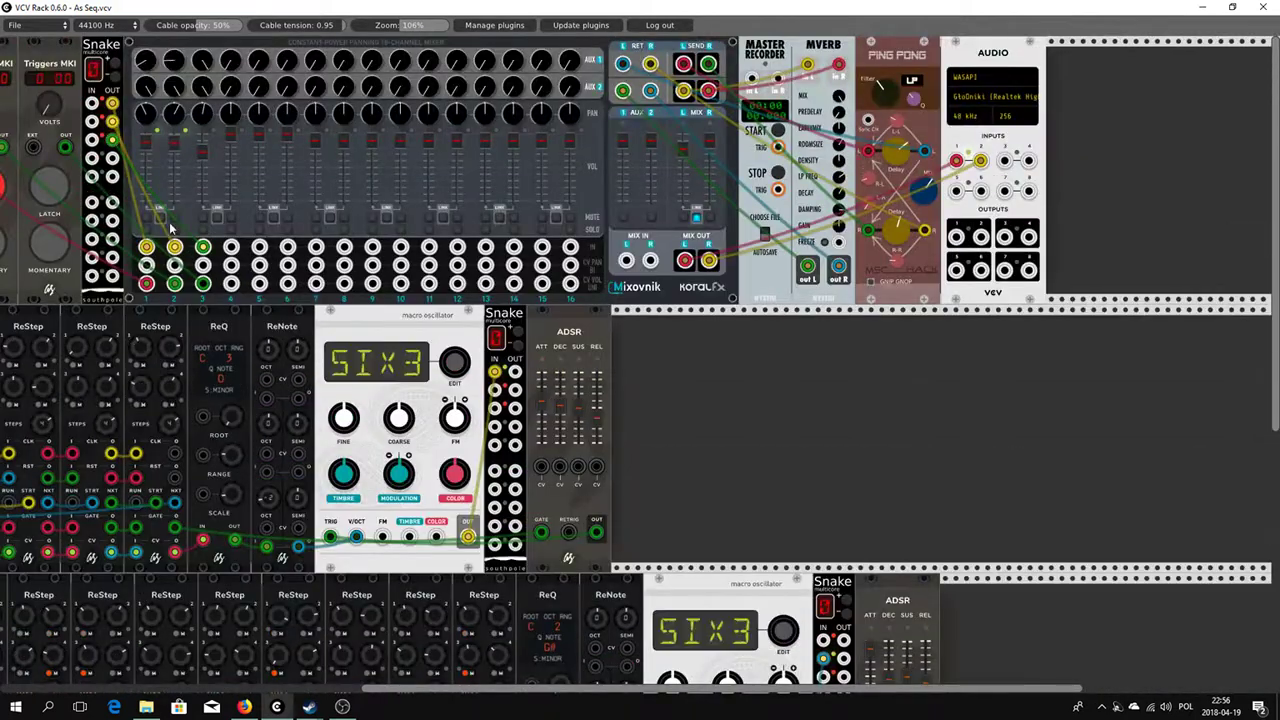
left_click(46, 183)
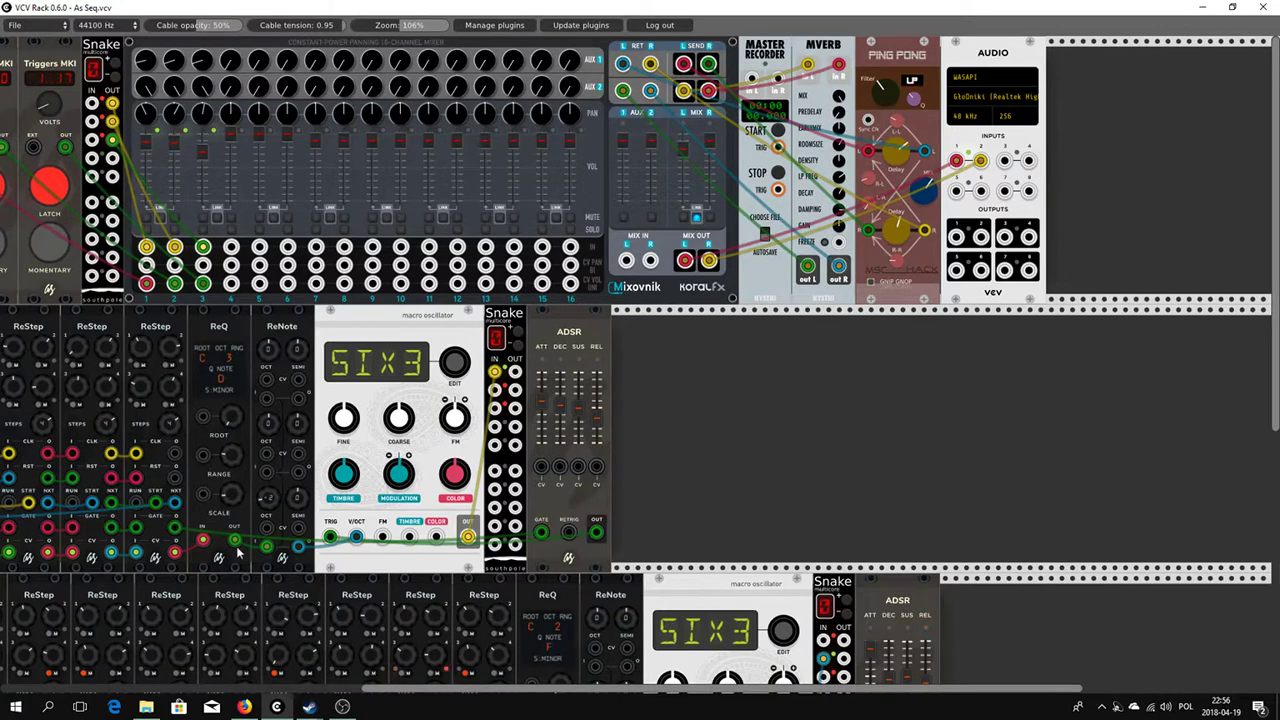
Review the patch from the clock and ReBit modules along the ReStep chains to the SIX3 oscillators and envelopes
left_click_drag(381, 690, 71, 690)
left_click_drag(426, 689, 376, 689)
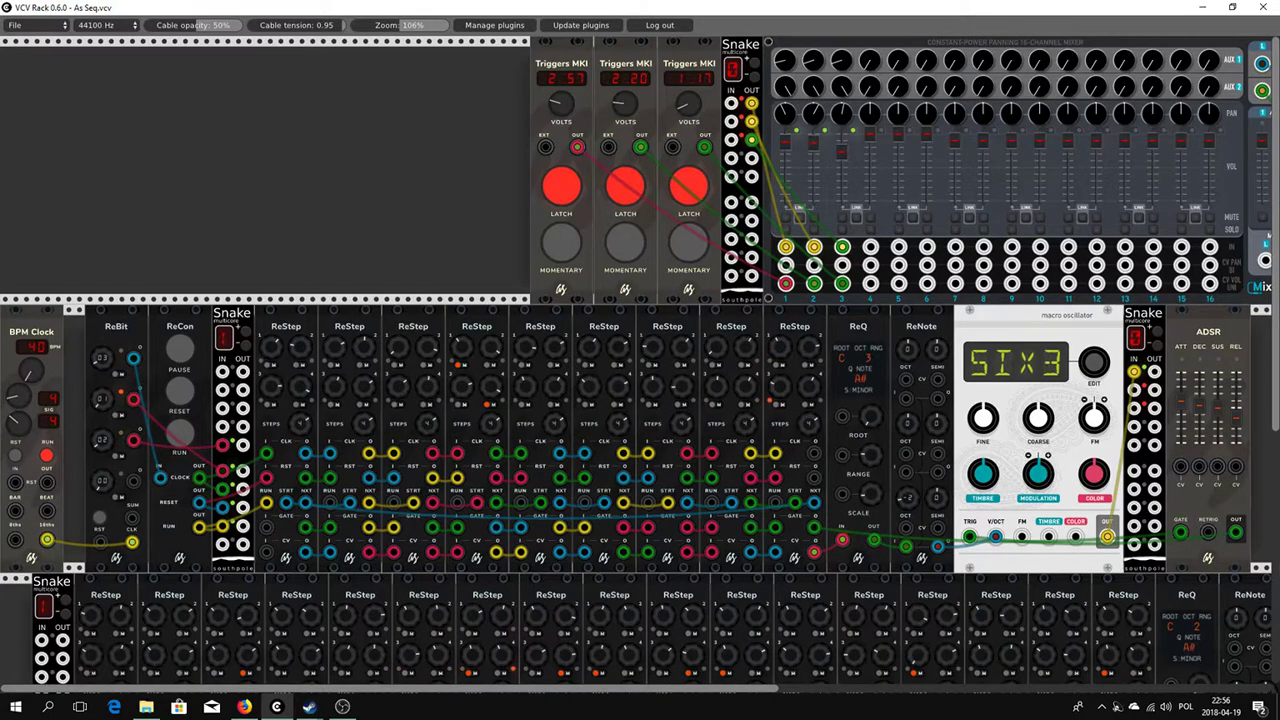
scroll(640, 360, "right", 5)
scroll(705, 627, "down", 5)
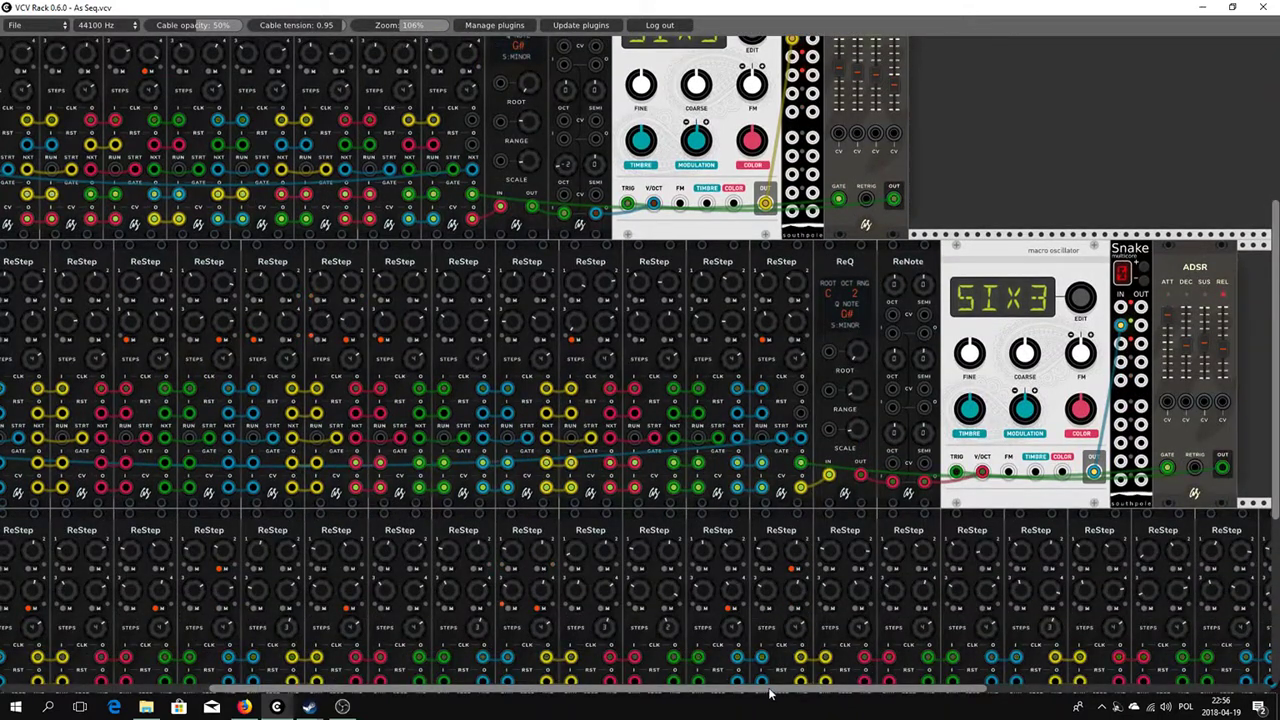
scroll(705, 627, "right", 4)
scroll(640, 364, "left", 3)
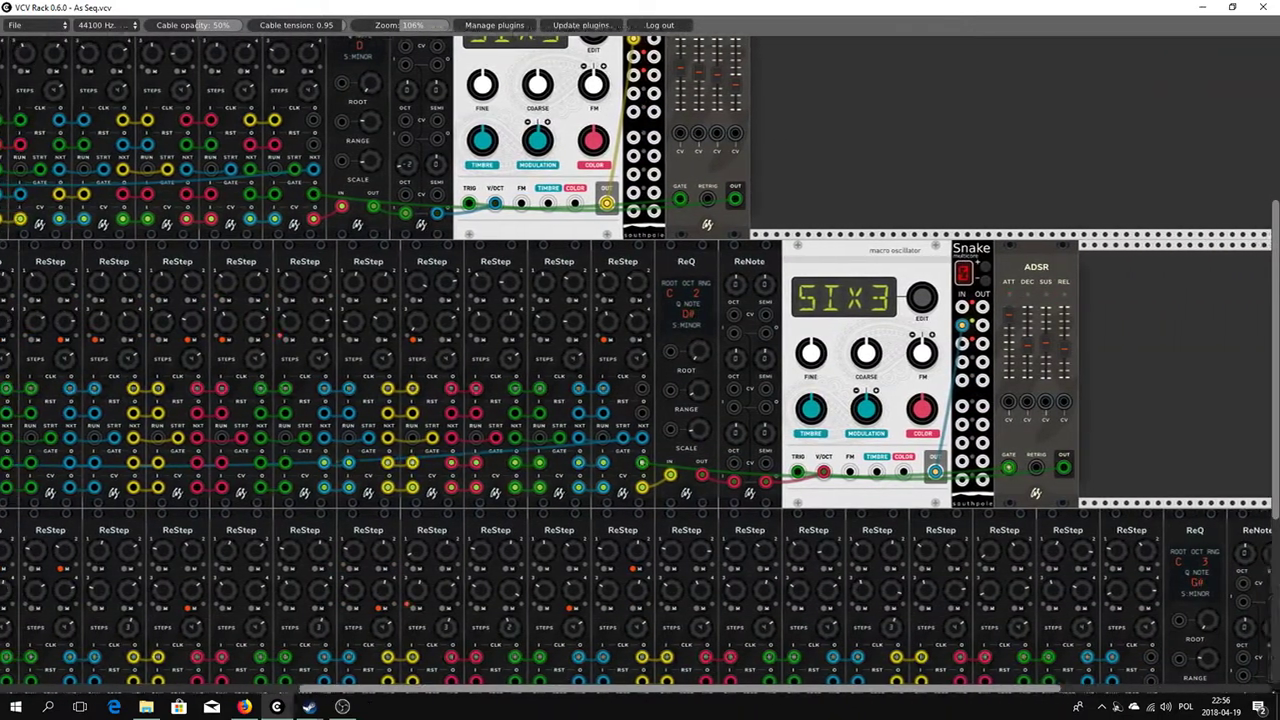
left_click_drag(1060, 690, 760, 692)
scroll(528, 536, "up", 6)
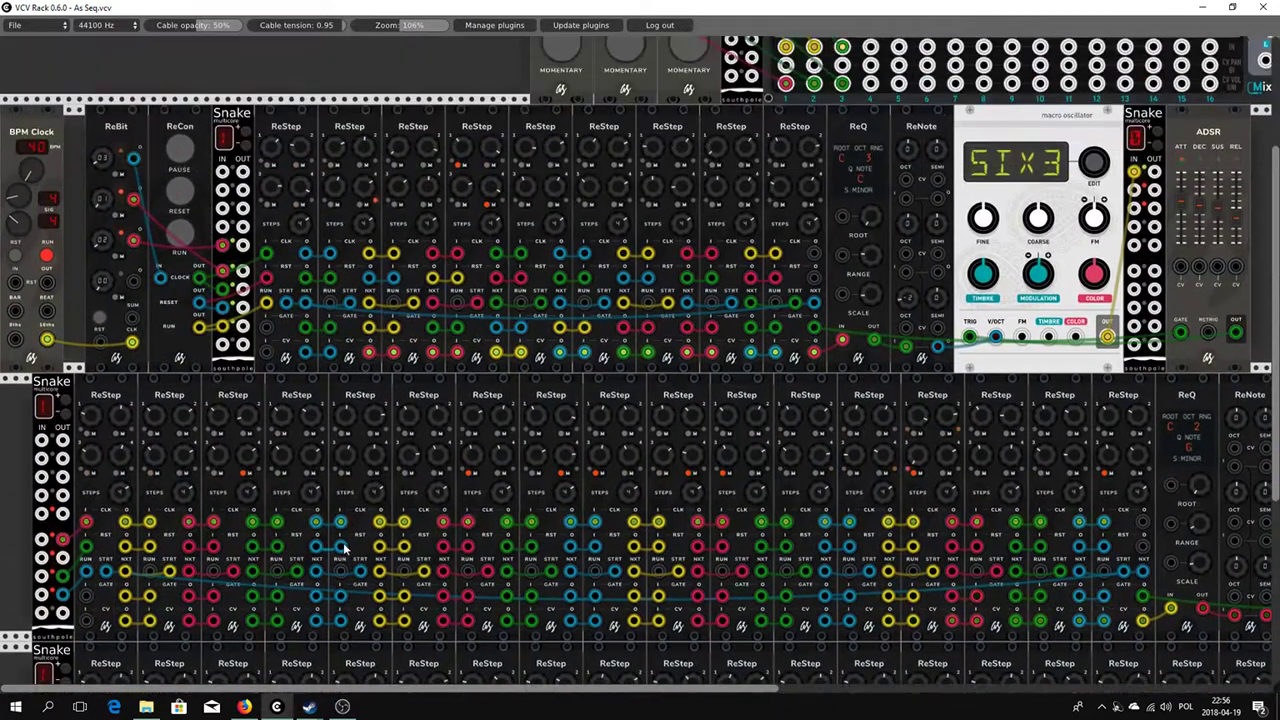
scroll(528, 536, "up", 1)
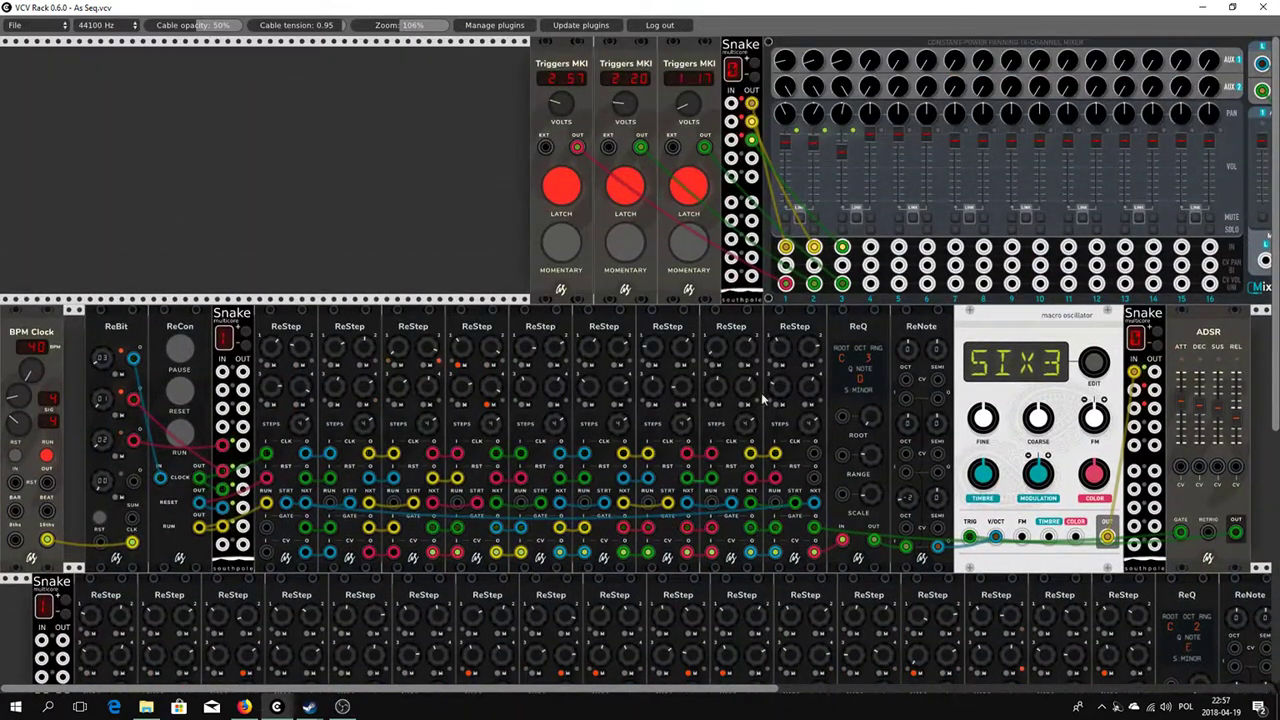
Raise the volume of mixer channel 3 slightly and set the third Triggers MKI voltage to 1.47
left_click_drag(836, 155, 836, 150)
left_click(842, 284)
left_click_drag(842, 284, 751, 139)
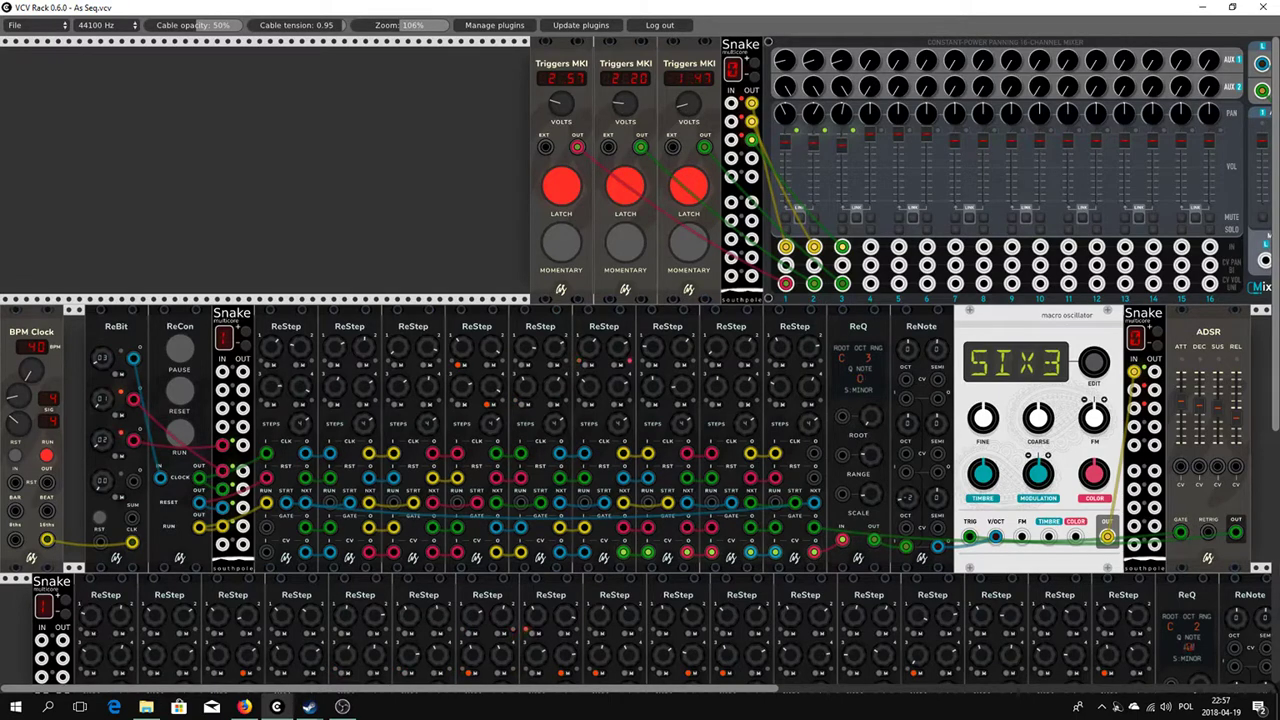
Lower the second Triggers MKI voltage to 1.83 and the first one to 2.13
left_click_drag(630, 108, 572, 101)
left_click_drag(558, 104, 558, 104)
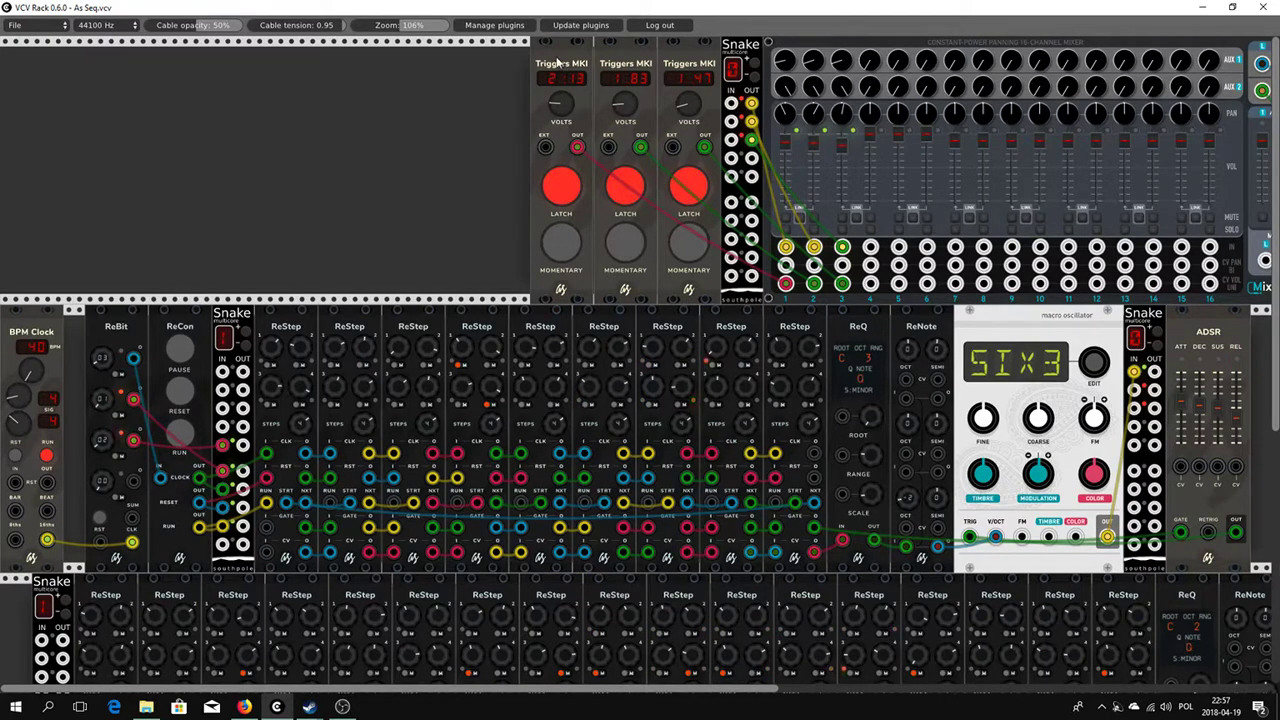
Inspect the second and third ReStep rows while they play, including the second row's quantizer and SIX3 oscillator
scroll(544, 42, "down", 7)
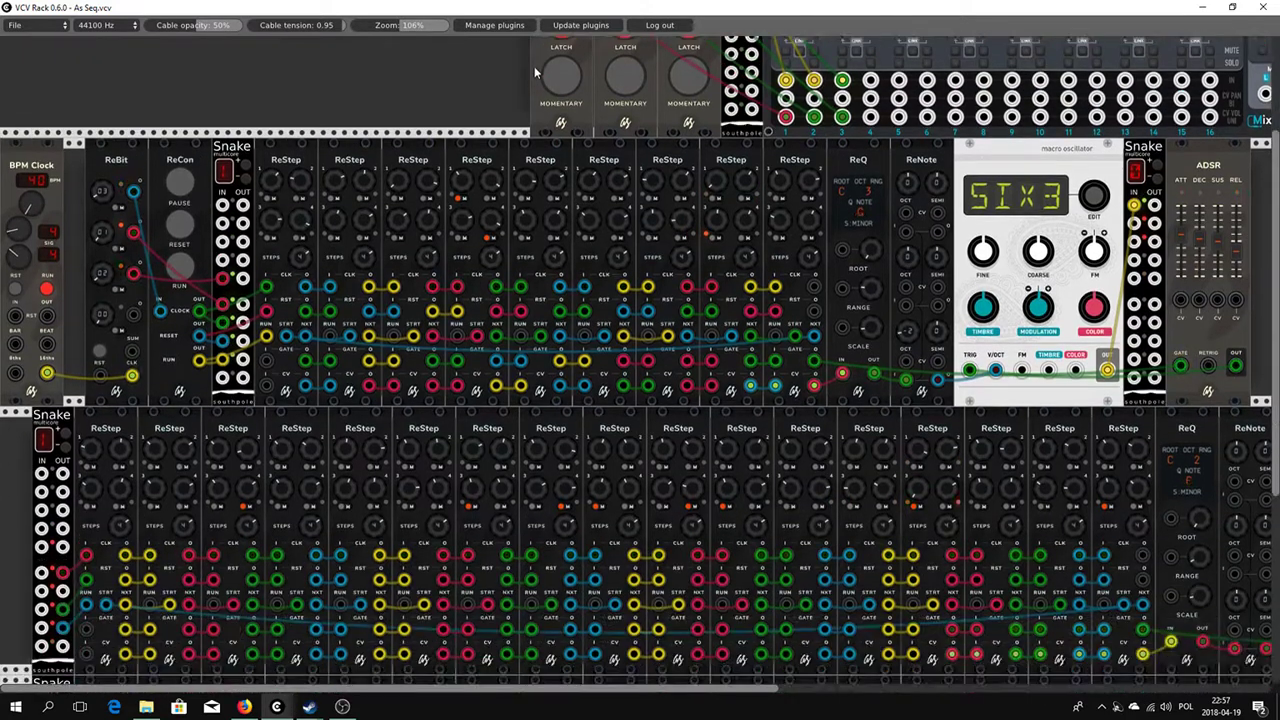
scroll(538, 74, "down", 2)
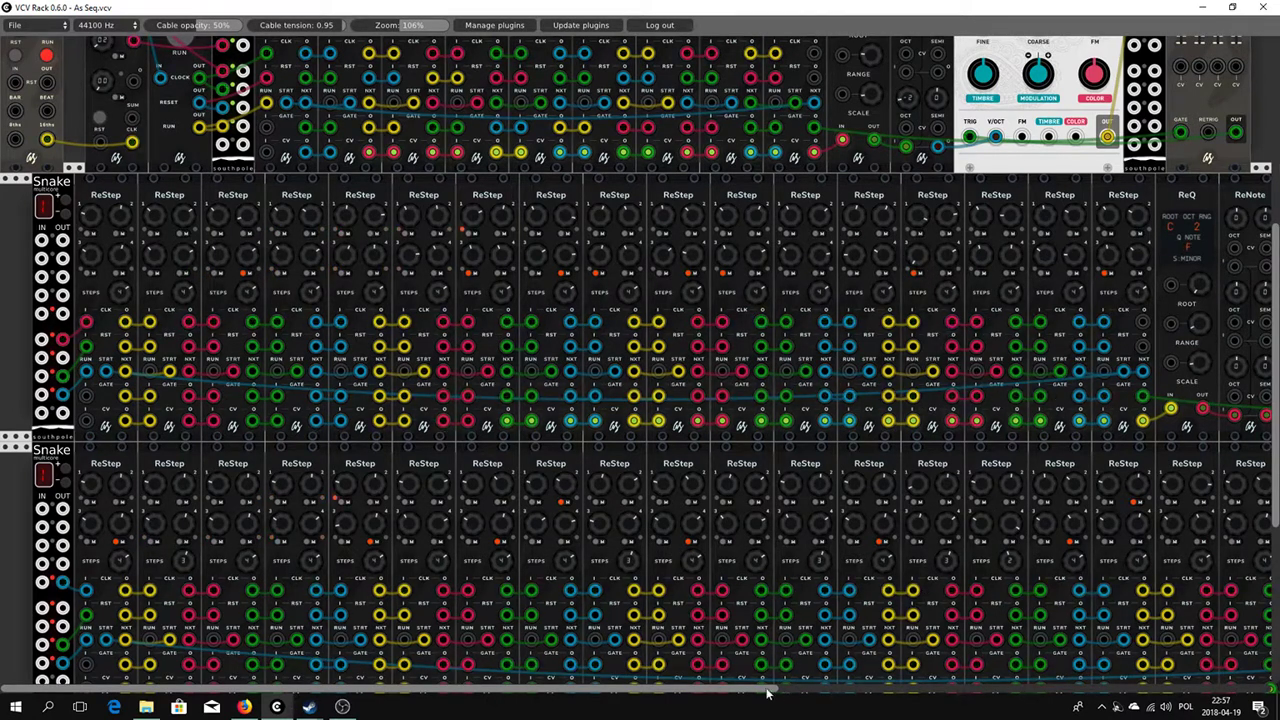
scroll(993, 512, "right", 1)
scroll(640, 360, "right", 10)
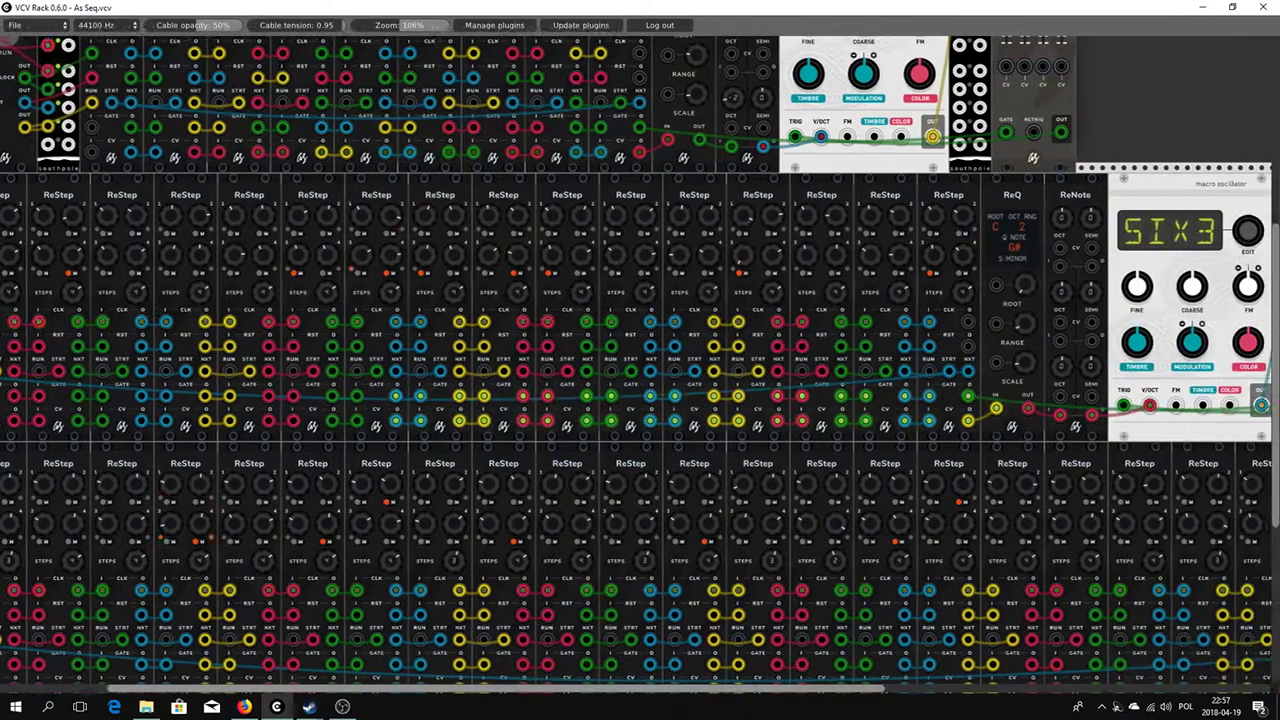
scroll(808, 545, "right", 3)
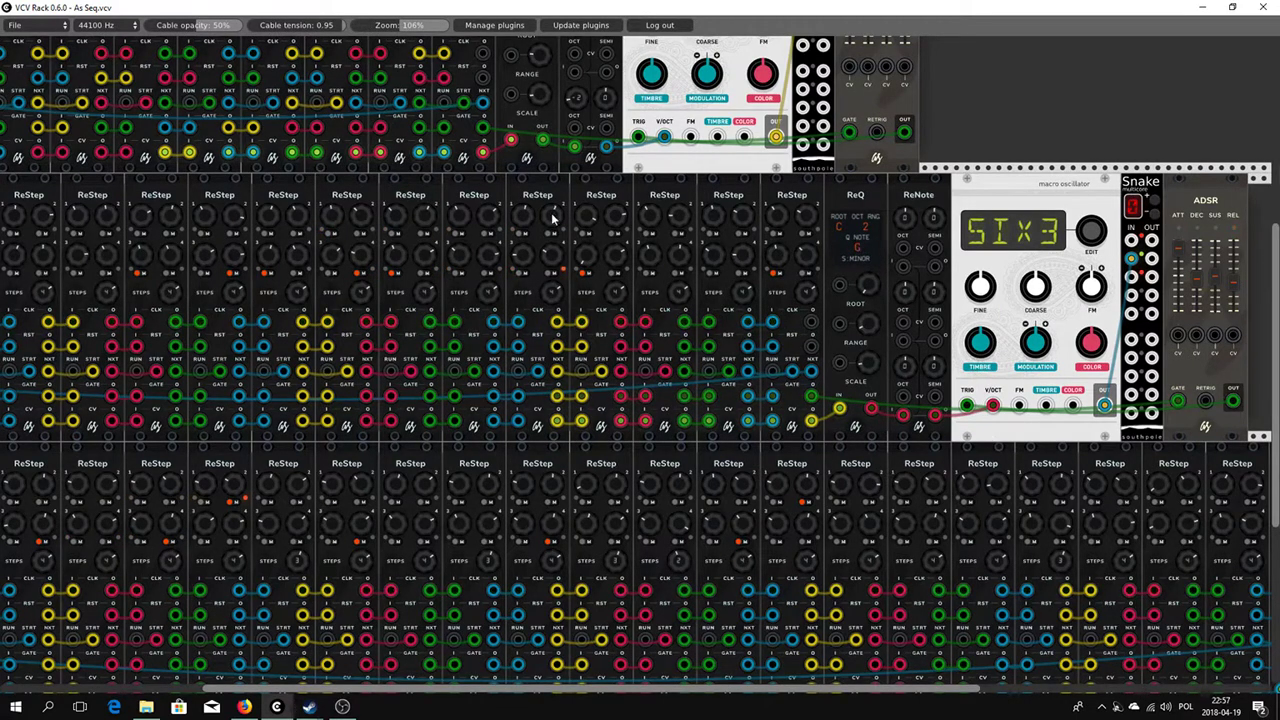
scroll(422, 186, "up", 5)
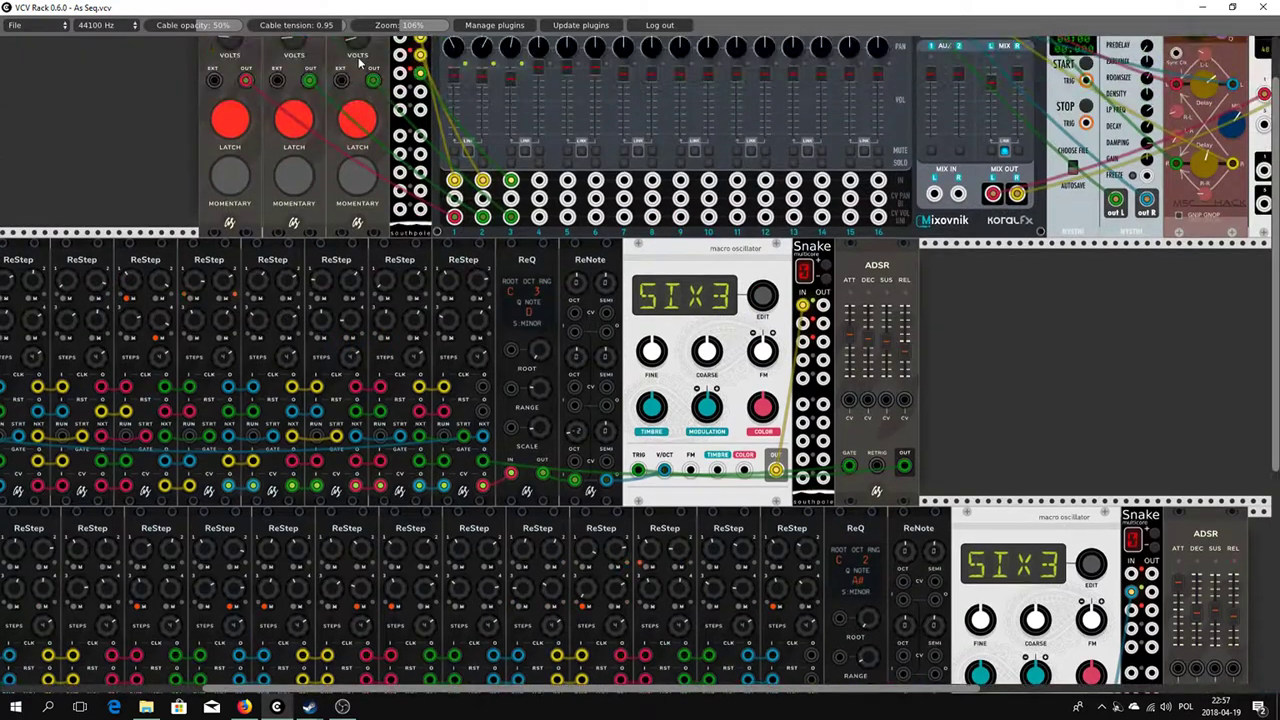
scroll(355, 107, "up", 1)
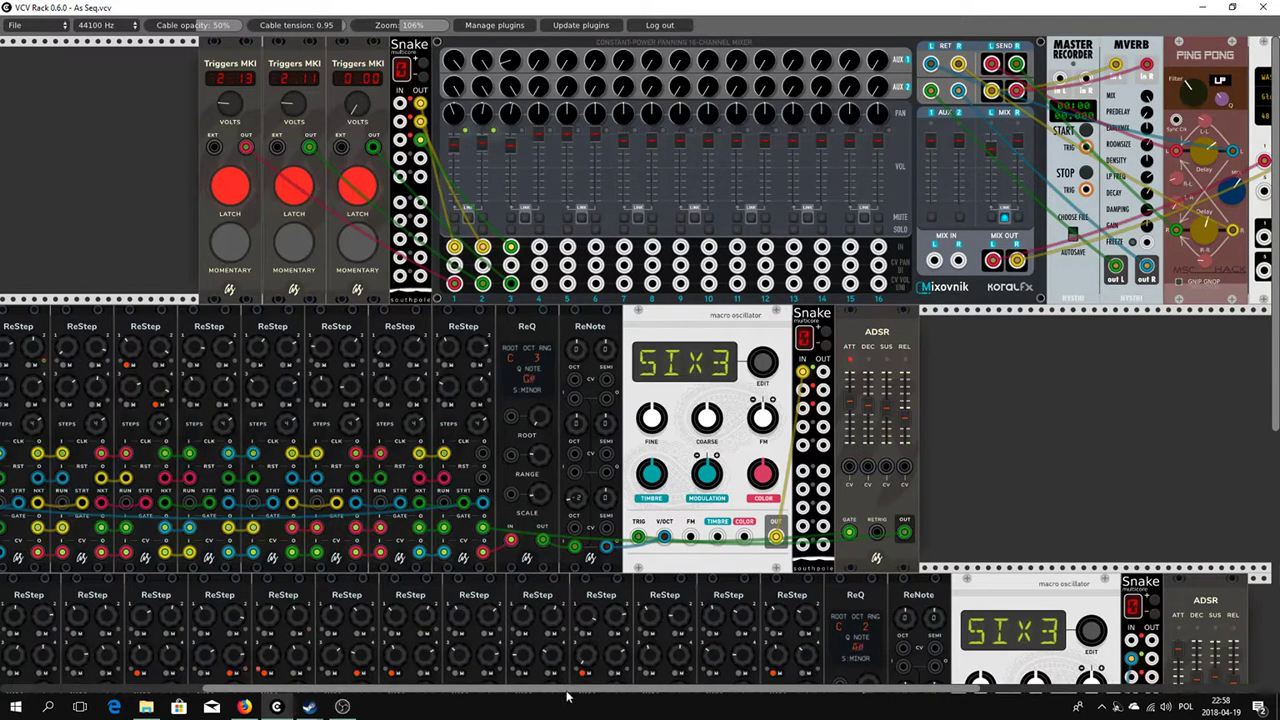
Unlatch all three Triggers MKI modules and stop the BPM Clock
scroll(640, 364, "left", 5)
scroll(776, 70, "left", 3)
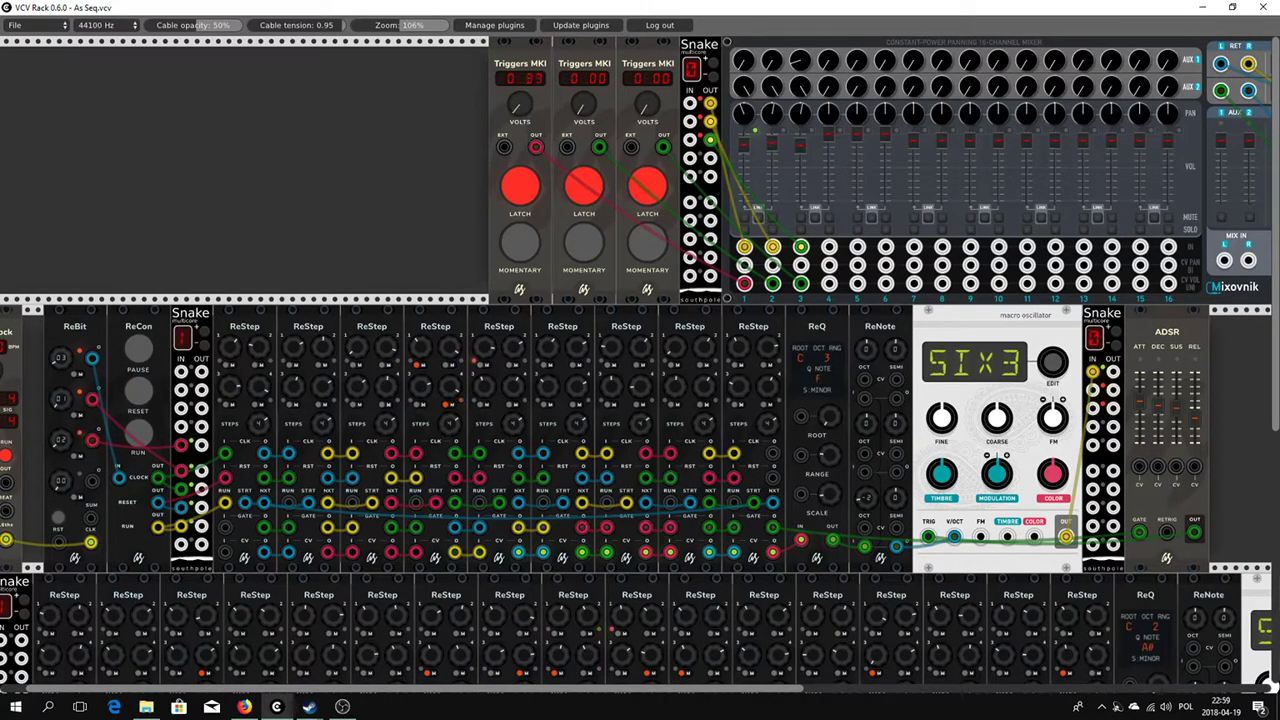
left_click(524, 185)
left_click(584, 186)
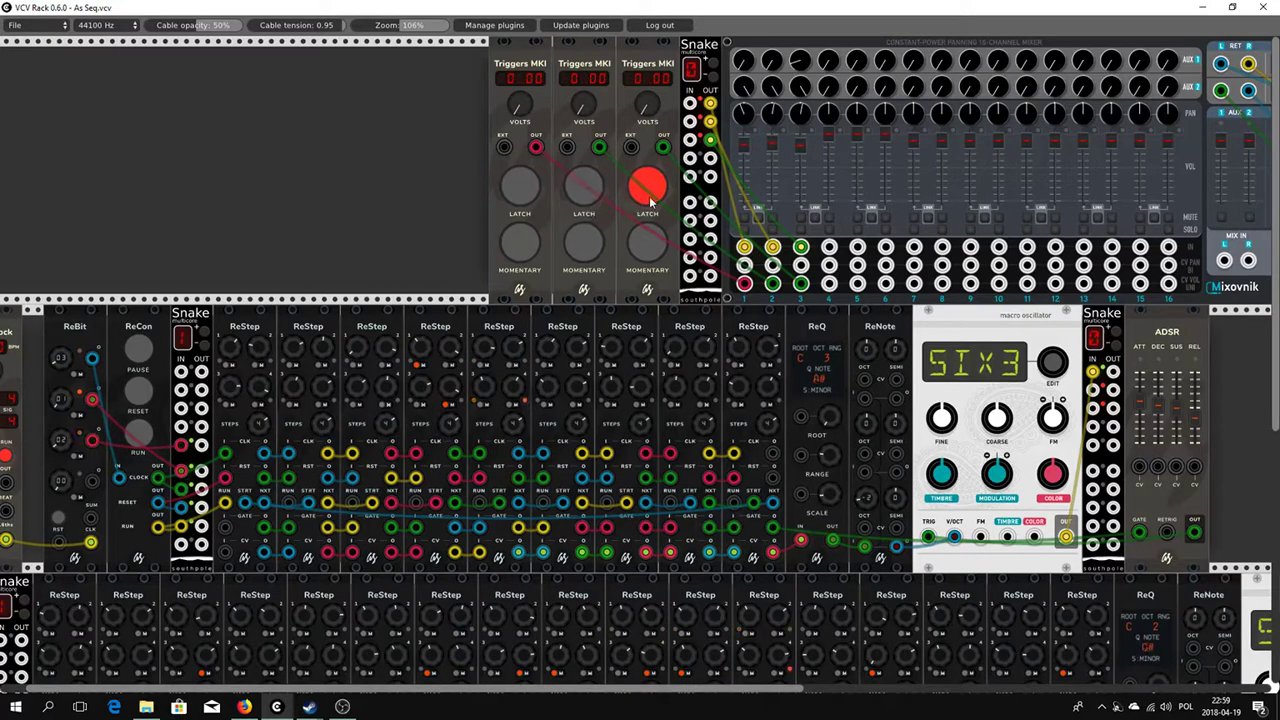
left_click(647, 186)
left_click(8, 458)
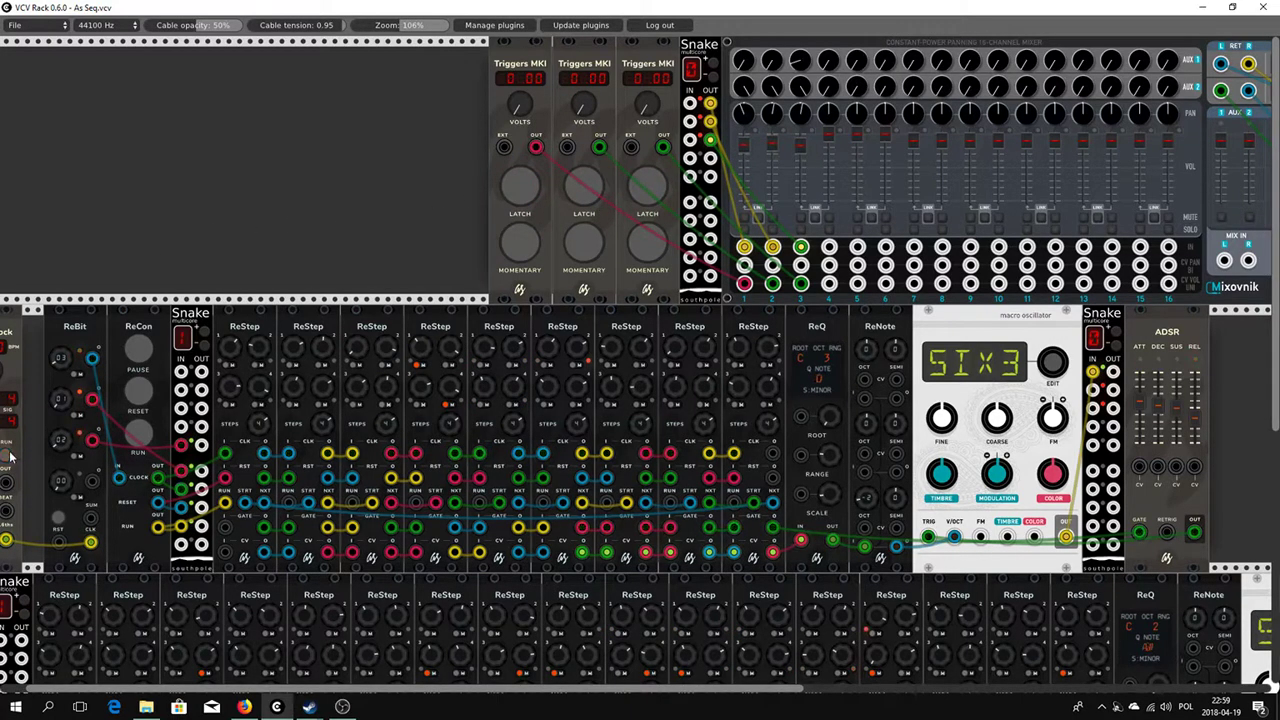